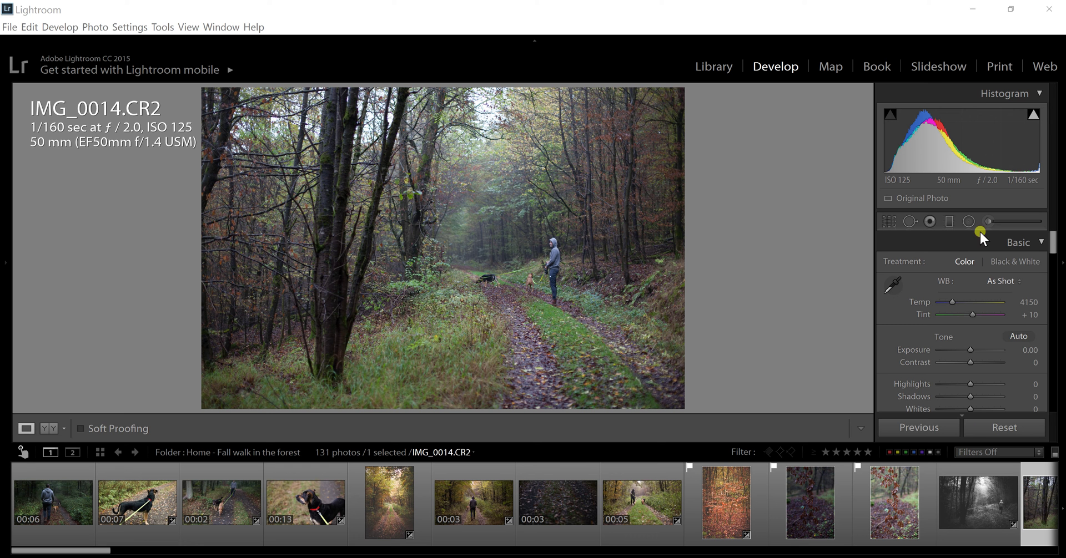
# View the black-and-white IMG_0013.CR2 photo for comparison, then return to the colour photo IMG_0014.CR2.
pyautogui.moveTo(1057, 250); pyautogui.dragTo(1024, 248)
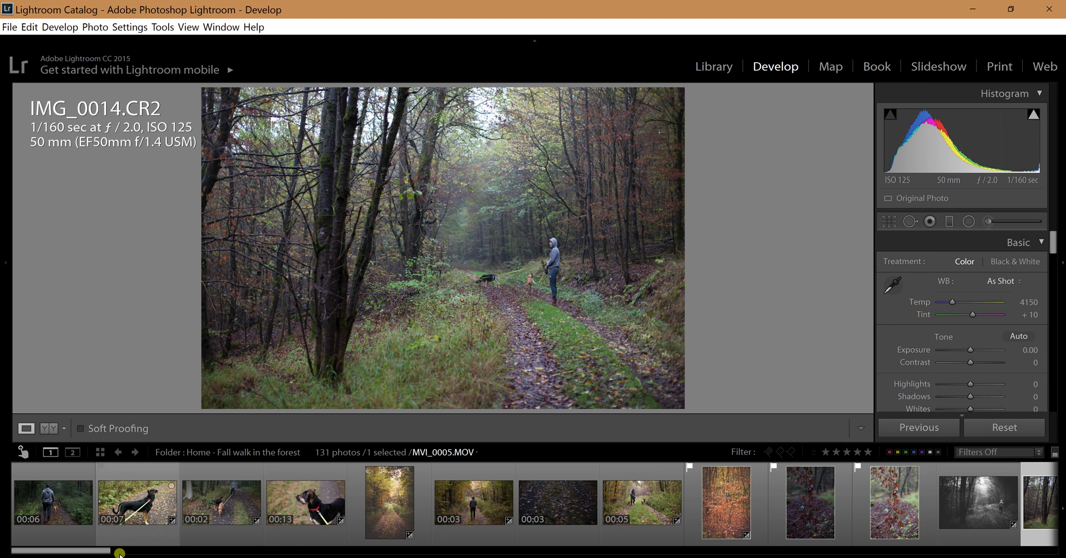
pyautogui.moveTo(107, 553); pyautogui.dragTo(123, 554)
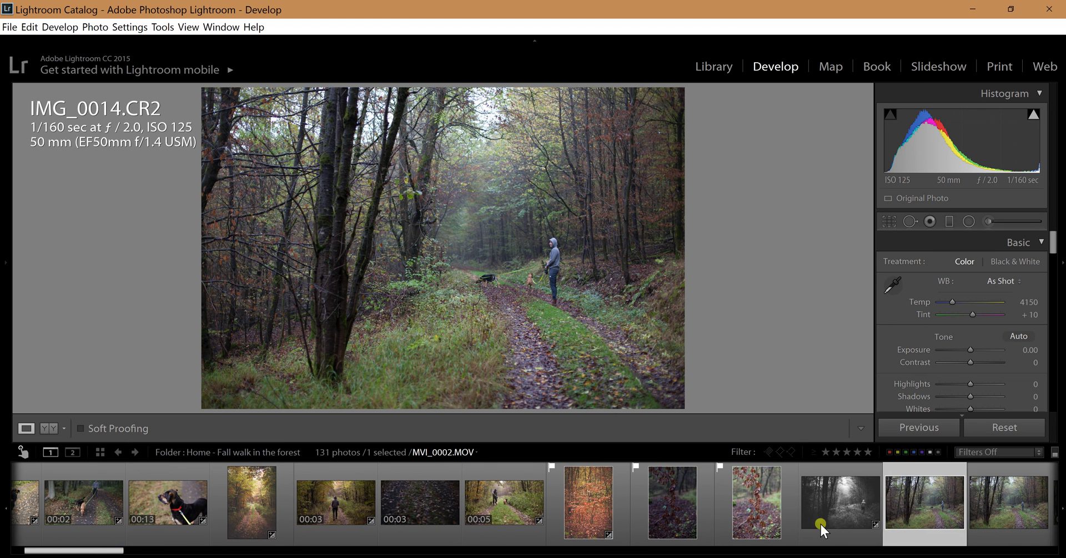
pyautogui.click(820, 525)
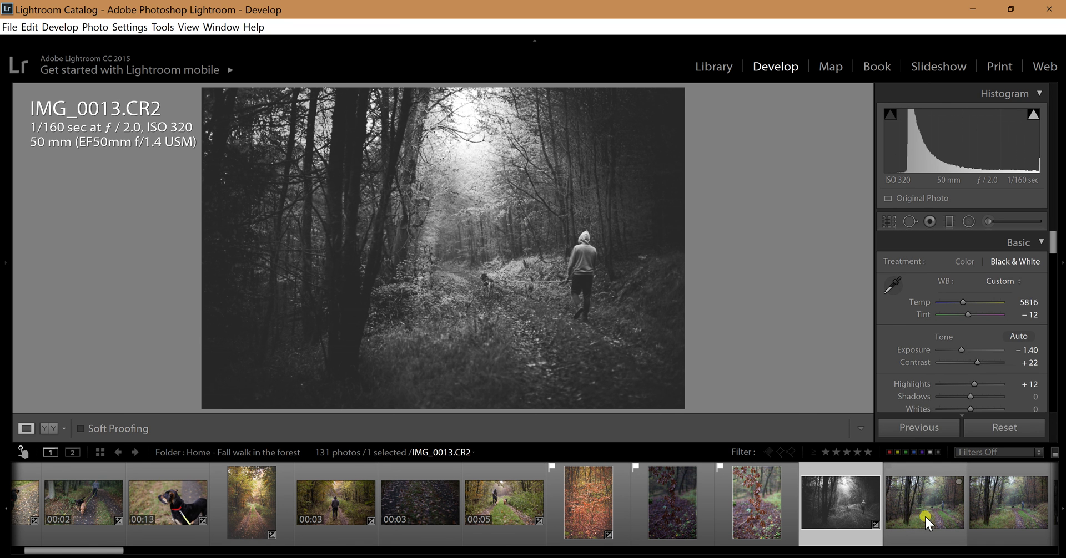
pyautogui.click(924, 515)
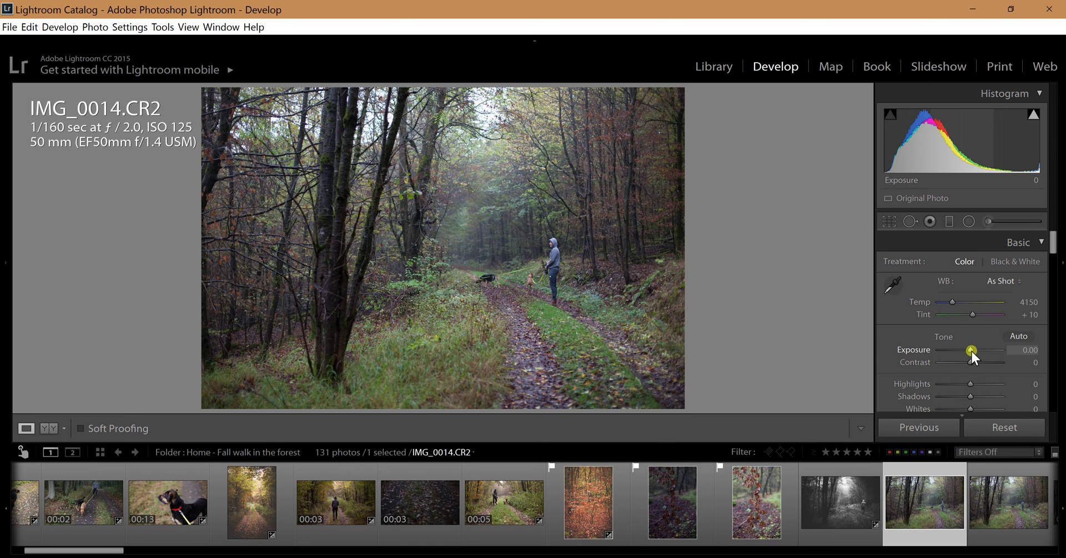
pyautogui.moveTo(969, 351); pyautogui.dragTo(968, 352)
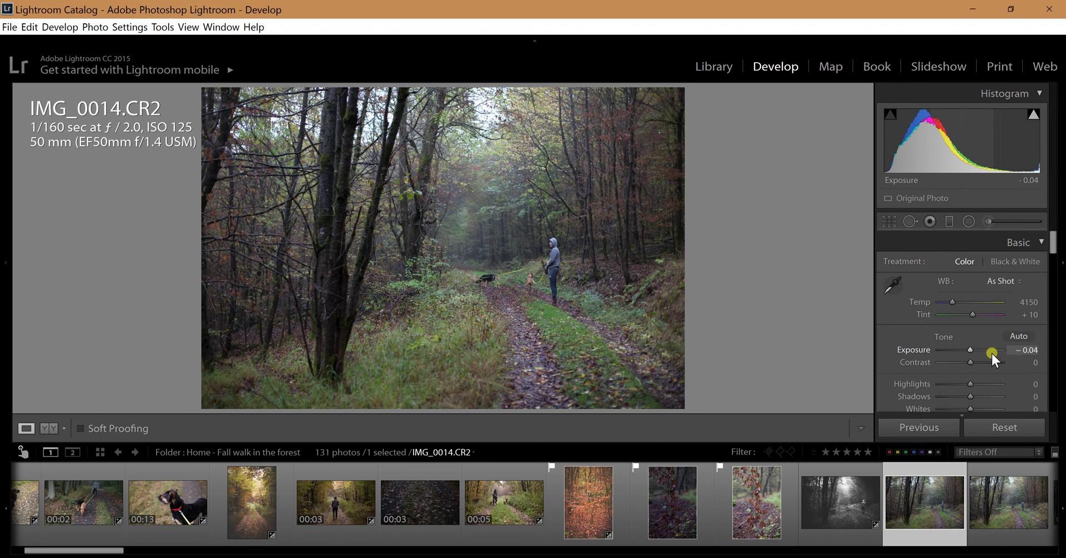
pyautogui.click(1027, 350)
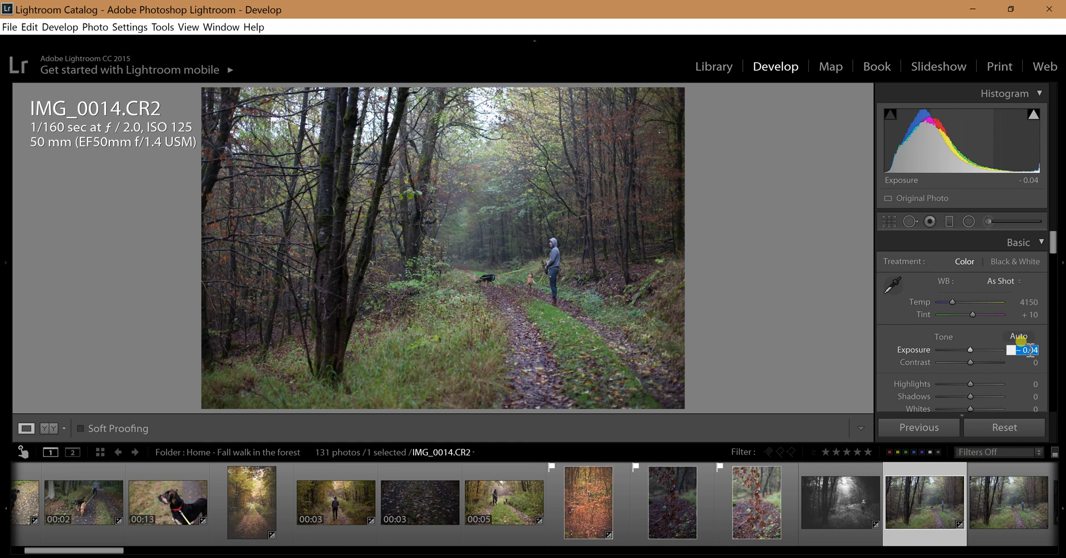
pyautogui.write('0')
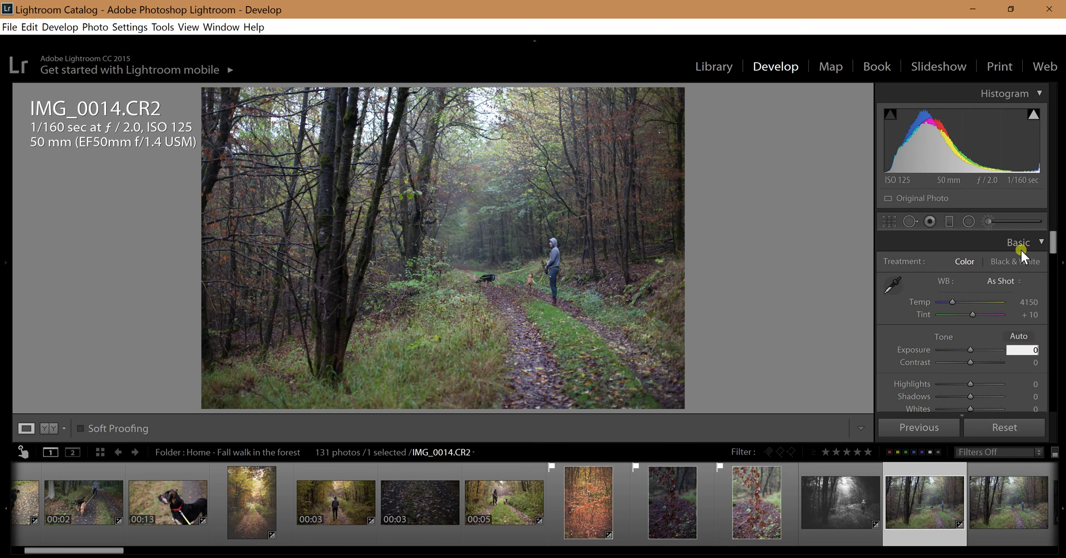
pyautogui.press('Return')
# Set up an Adjustment Brush with the Exposure effect at 0.55, Temp at 21 and Highlights at 12.
pyautogui.click(998, 224)
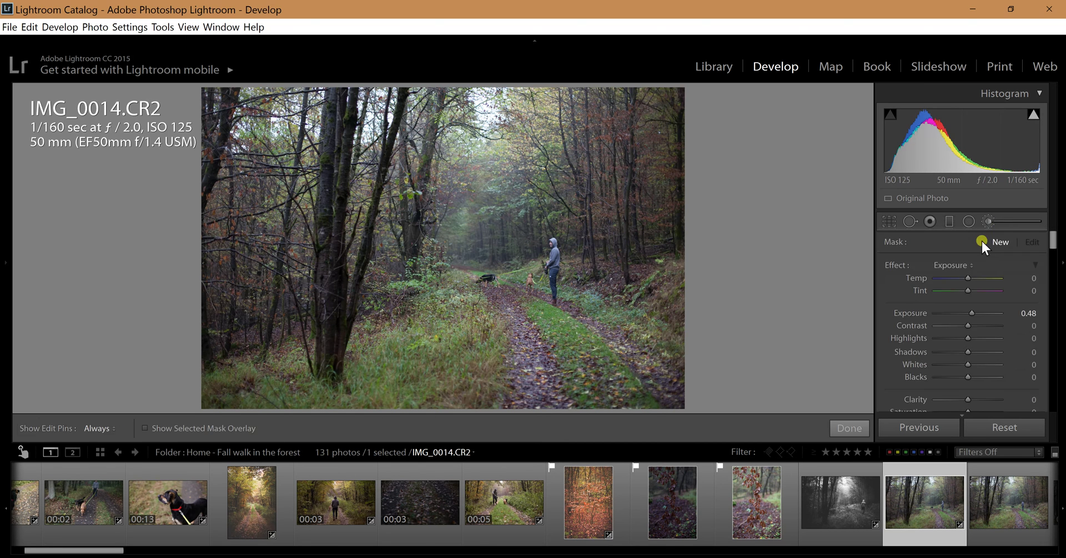
pyautogui.click(961, 266)
pyautogui.click(894, 261)
pyautogui.moveTo(974, 316); pyautogui.dragTo(975, 315)
pyautogui.moveTo(964, 279); pyautogui.dragTo(975, 280)
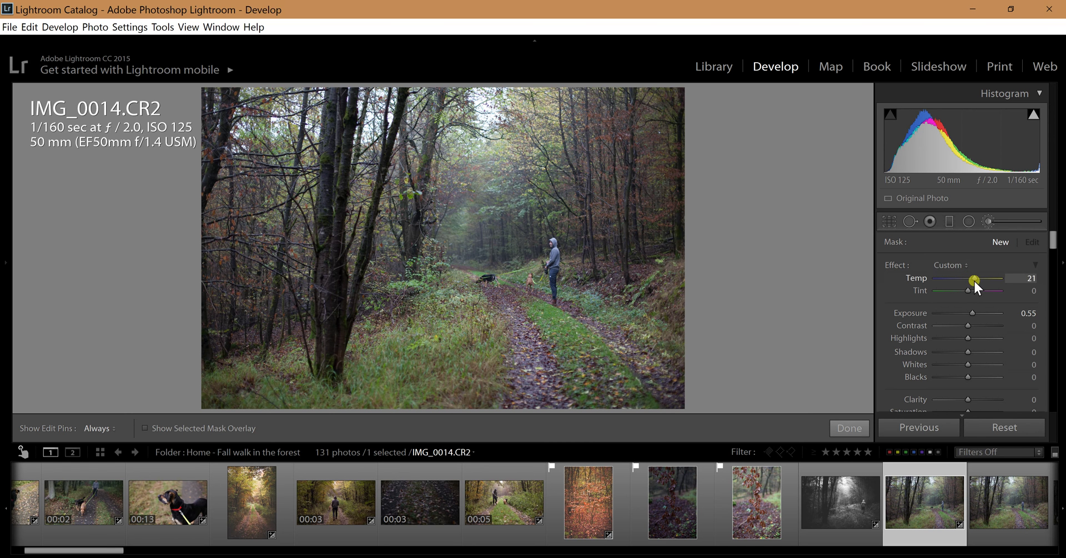
pyautogui.click(974, 314)
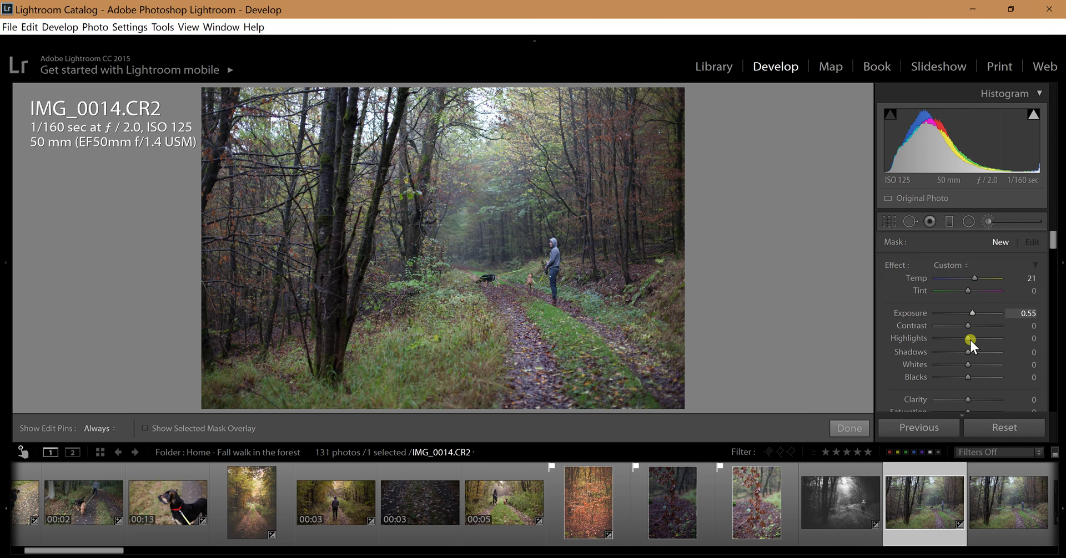
pyautogui.click(969, 338)
pyautogui.moveTo(972, 338); pyautogui.dragTo(974, 338)
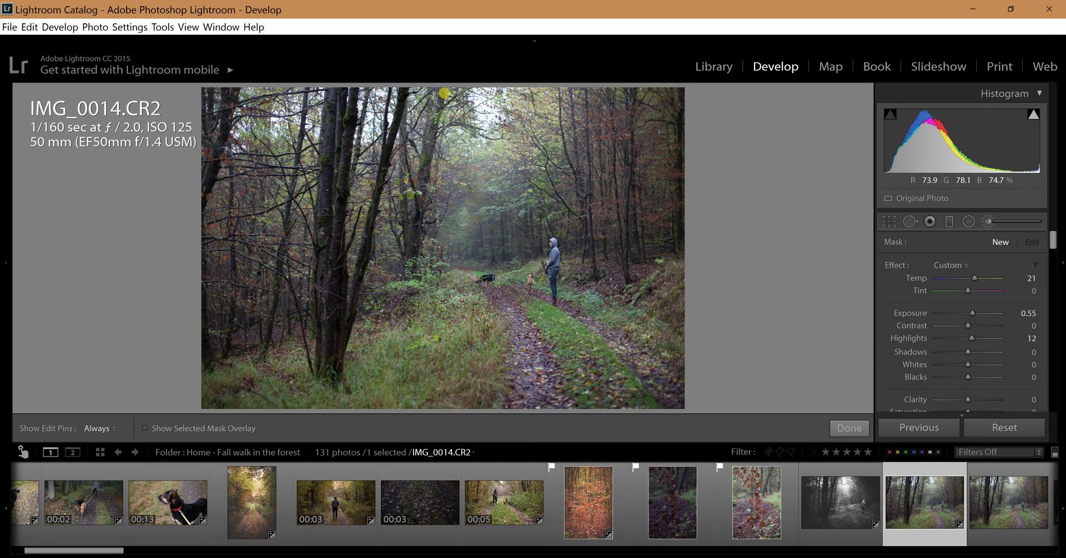
# Paint the warm brightening effect over the light opening above the path and down between the trees.
pyautogui.press('h')
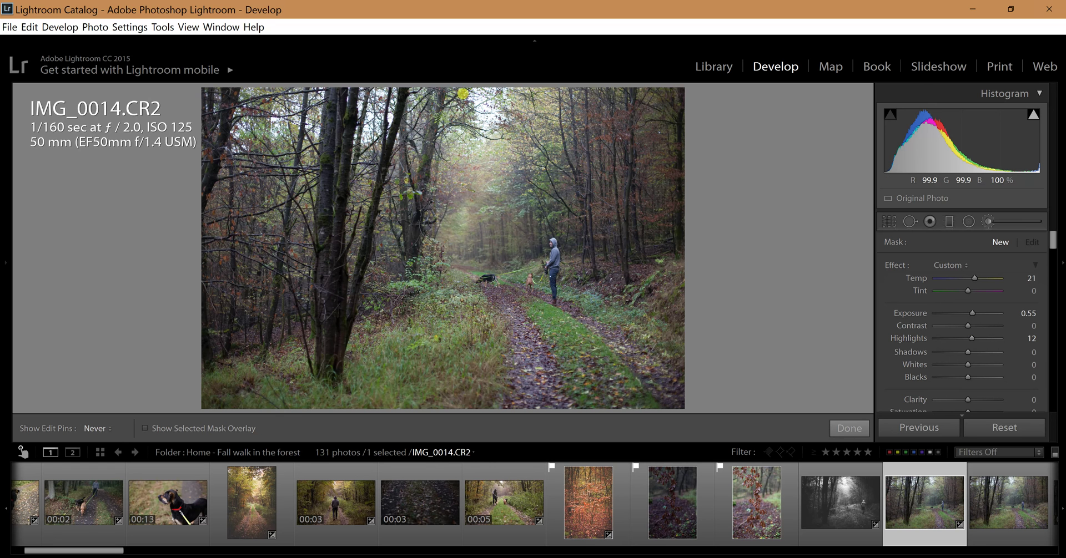
pyautogui.moveTo(551, 221)
pyautogui.mouseDown()
pyautogui.moveTo(503, 194)
pyautogui.moveTo(493, 202)
pyautogui.mouseUp()
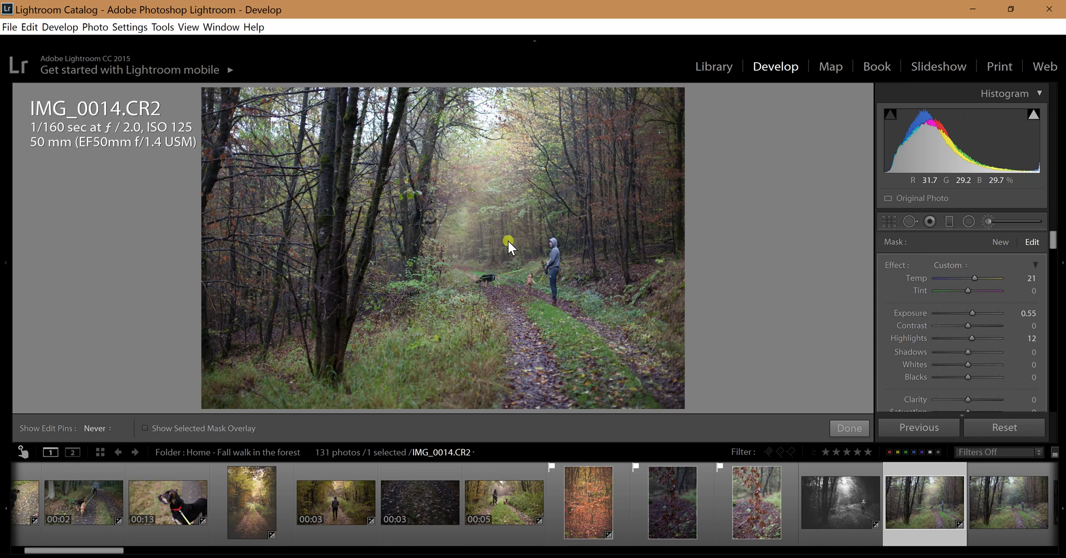
pyautogui.press('h')
pyautogui.press('h')
pyautogui.press('h')
pyautogui.press('h')
pyautogui.press('h')
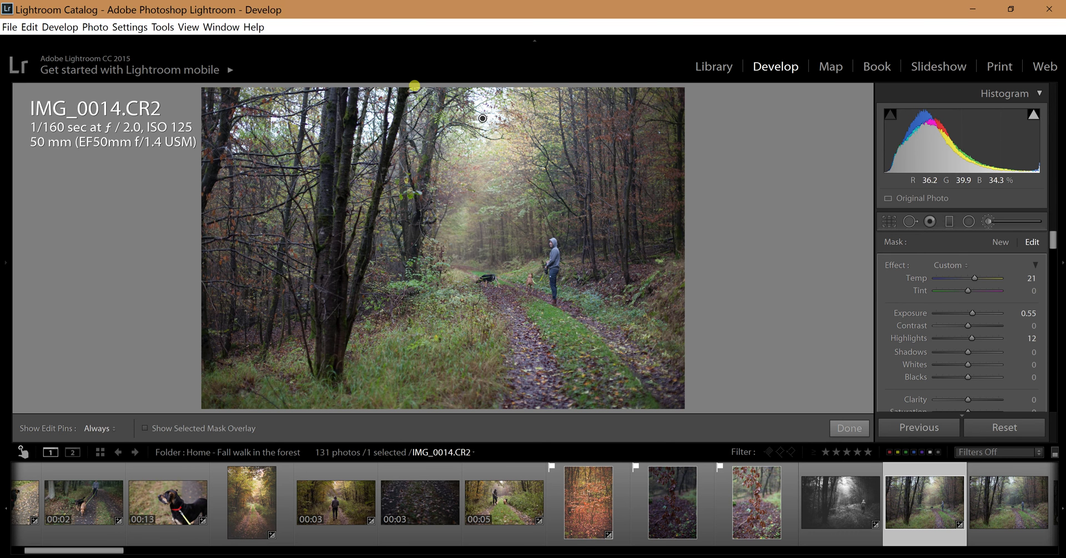
pyautogui.moveTo(409, 89)
pyautogui.mouseDown()
pyautogui.moveTo(373, 177)
pyautogui.moveTo(391, 215)
pyautogui.mouseUp()
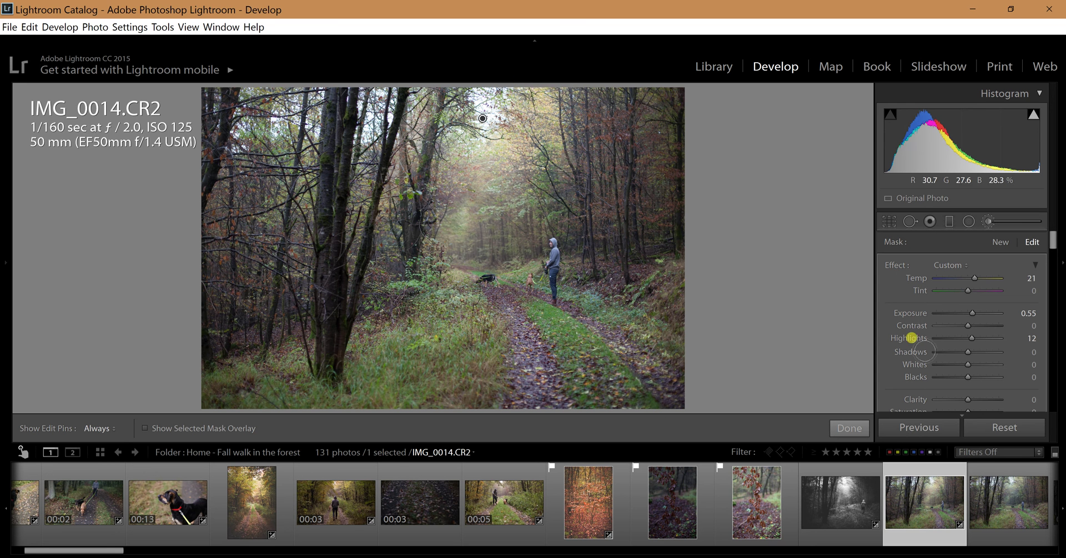
# Erase the brightening mask along the tree trunks beside the light opening, using an eraser size of about 6 to 8.
pyautogui.scroll(-3, 1048, 254)
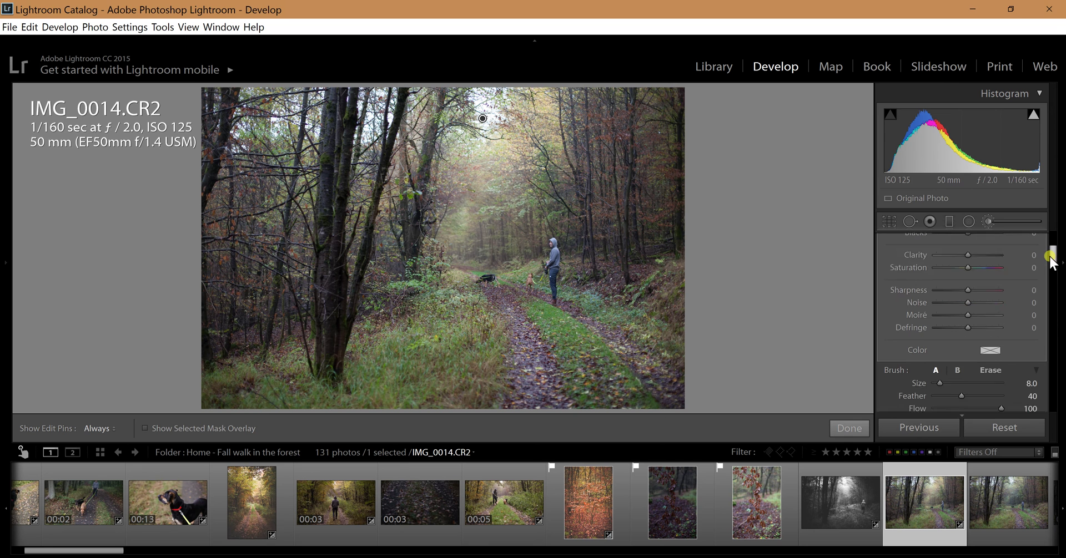
pyautogui.click(1002, 333)
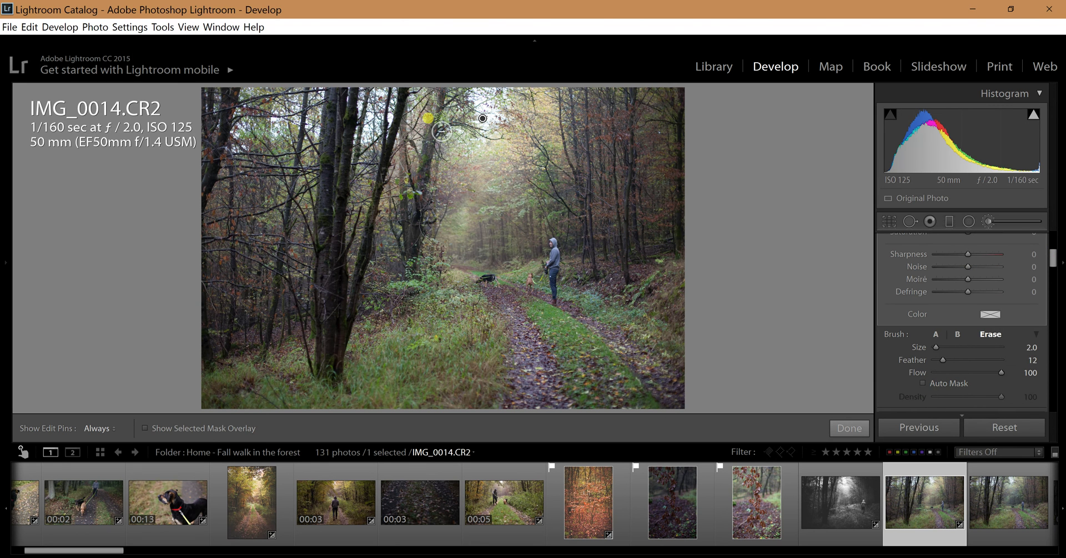
pyautogui.scroll(4, 444, 139)
pyautogui.press('h')
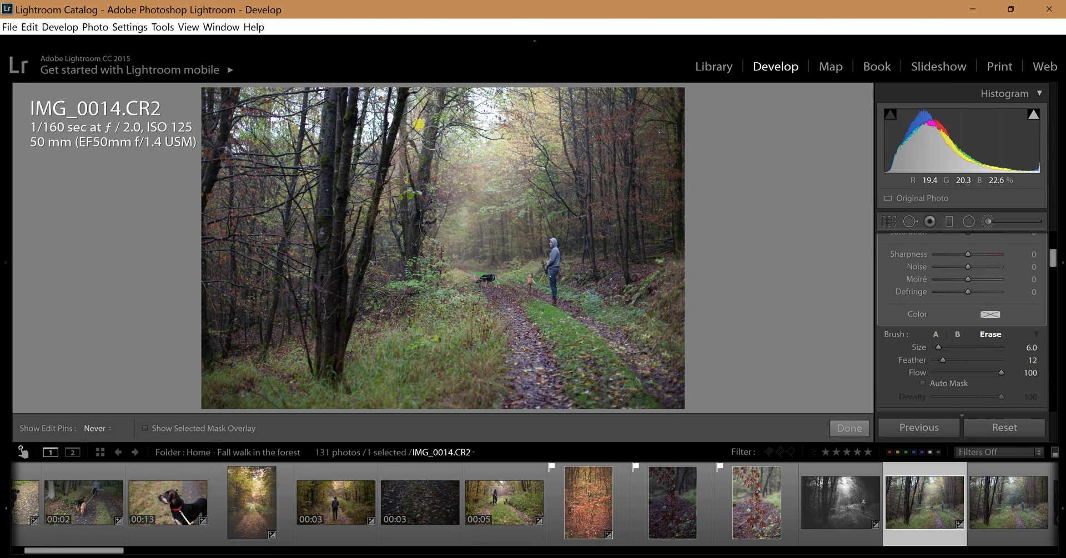
pyautogui.press('h')
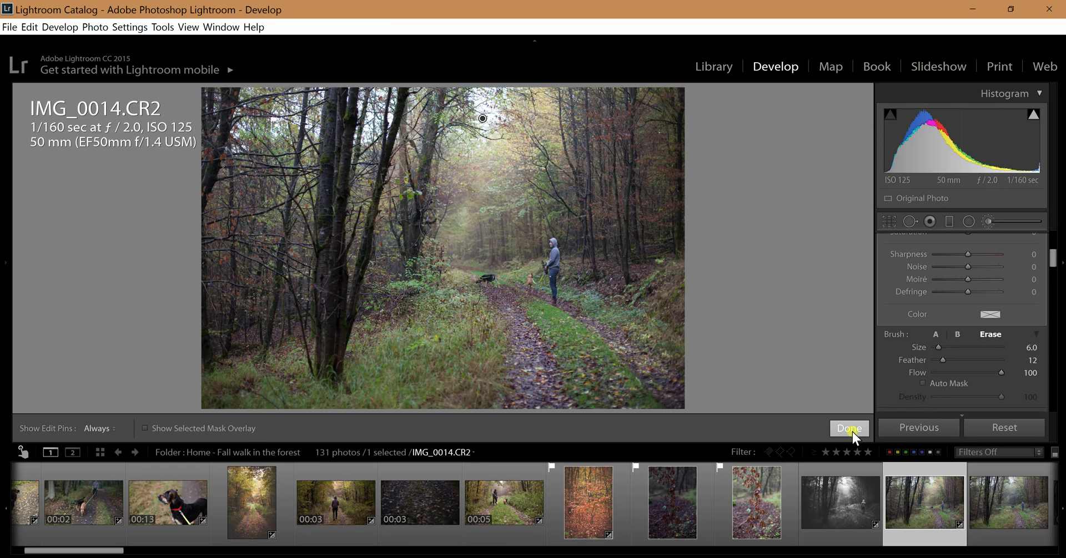
pyautogui.scroll(7, 549, 222)
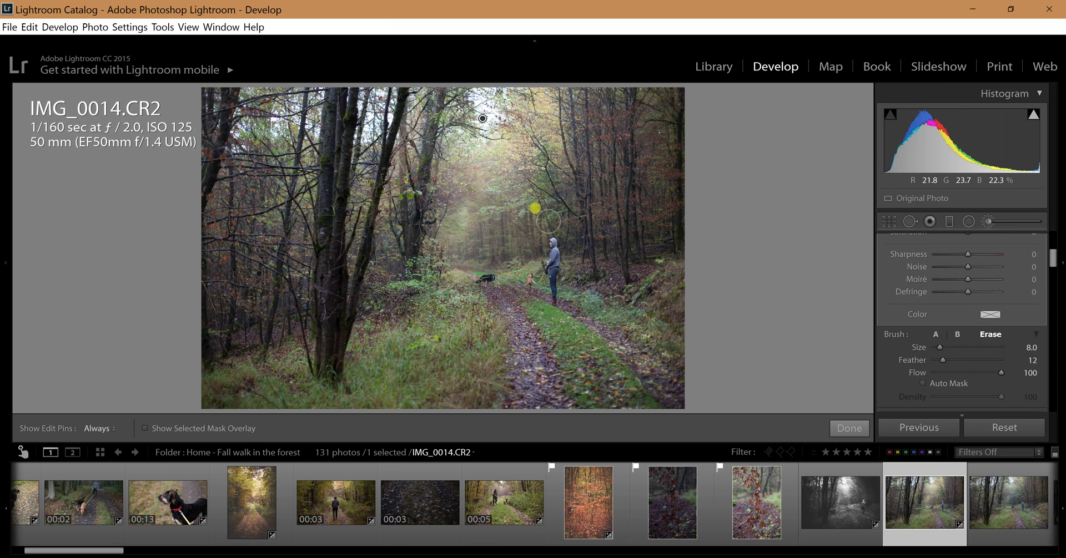
# Extend the warm light around the opening and the trees behind the man with brush A at size 9, and finish the mask.
pyautogui.click(936, 336)
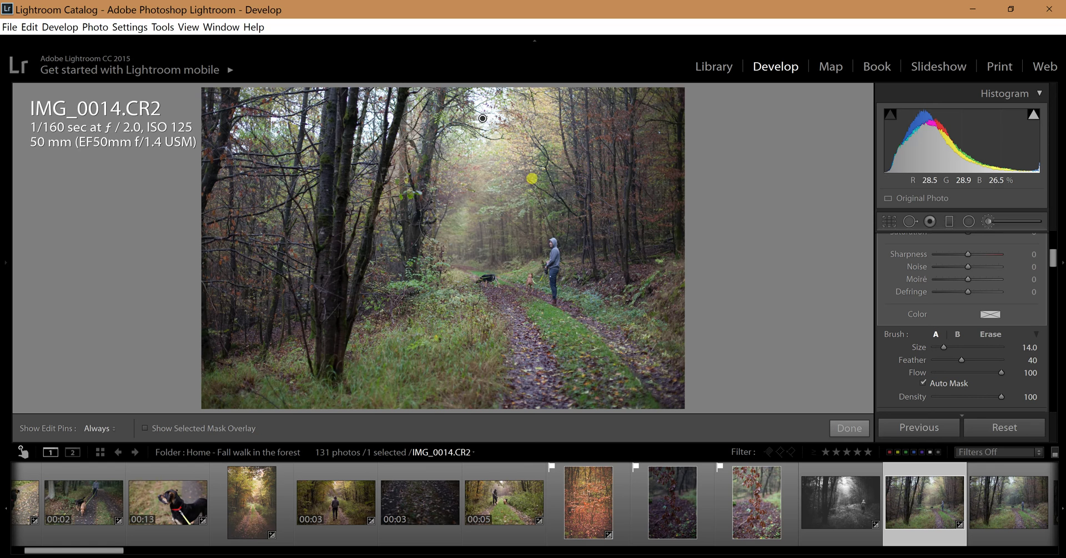
pyautogui.press('h')
pyautogui.press('h')
pyautogui.scroll(-5, 551, 214)
pyautogui.press('h')
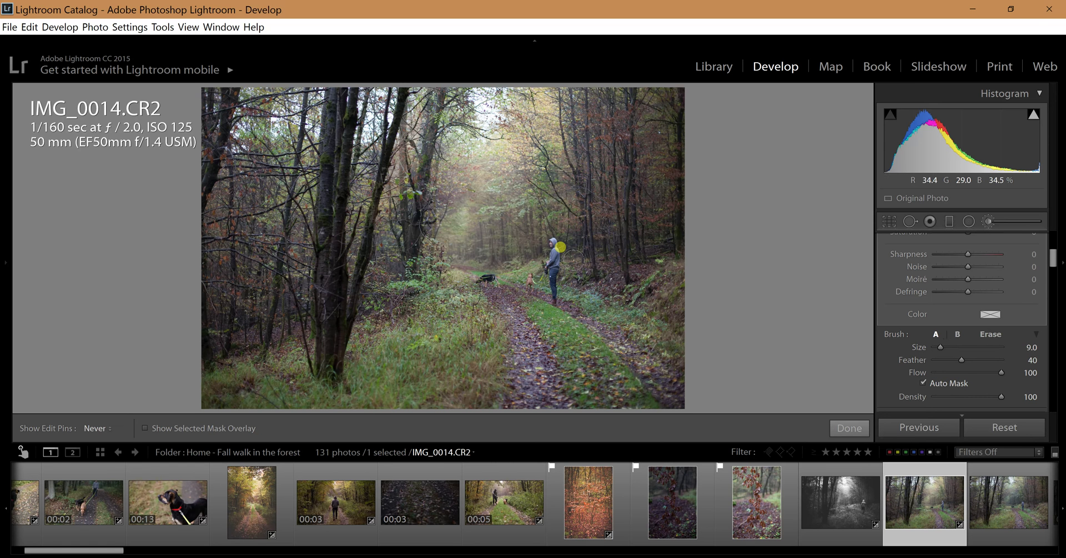
pyautogui.press('h')
pyautogui.press('h')
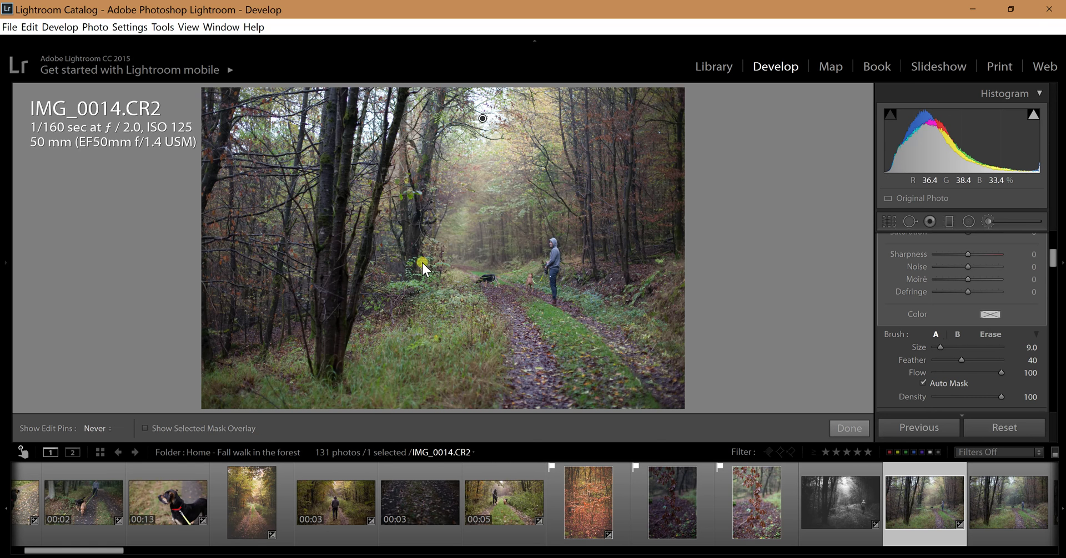
pyautogui.press('h')
pyautogui.press('h')
pyautogui.press('h')
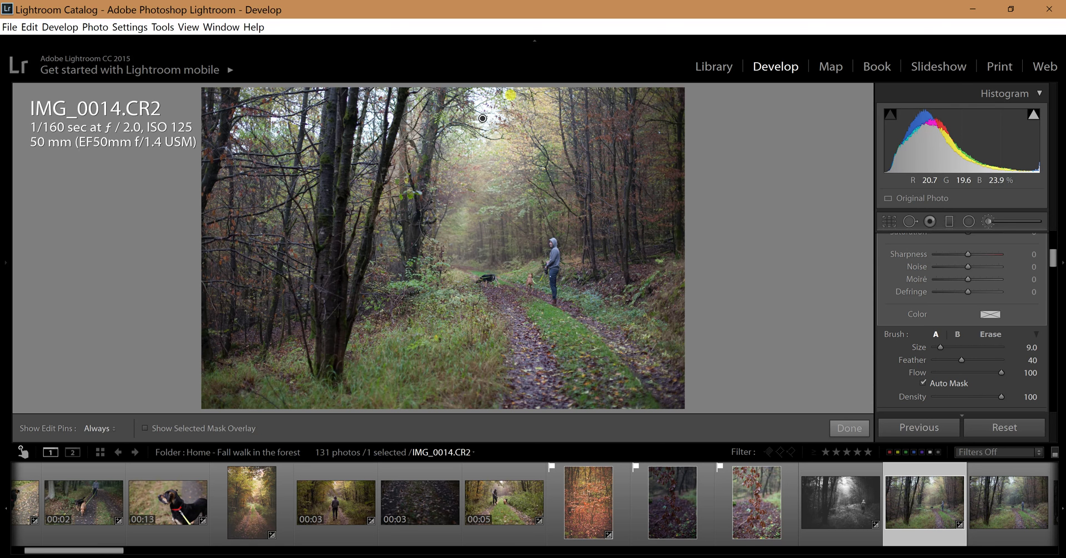
pyautogui.press('h')
pyautogui.press('h')
pyautogui.click(838, 430)
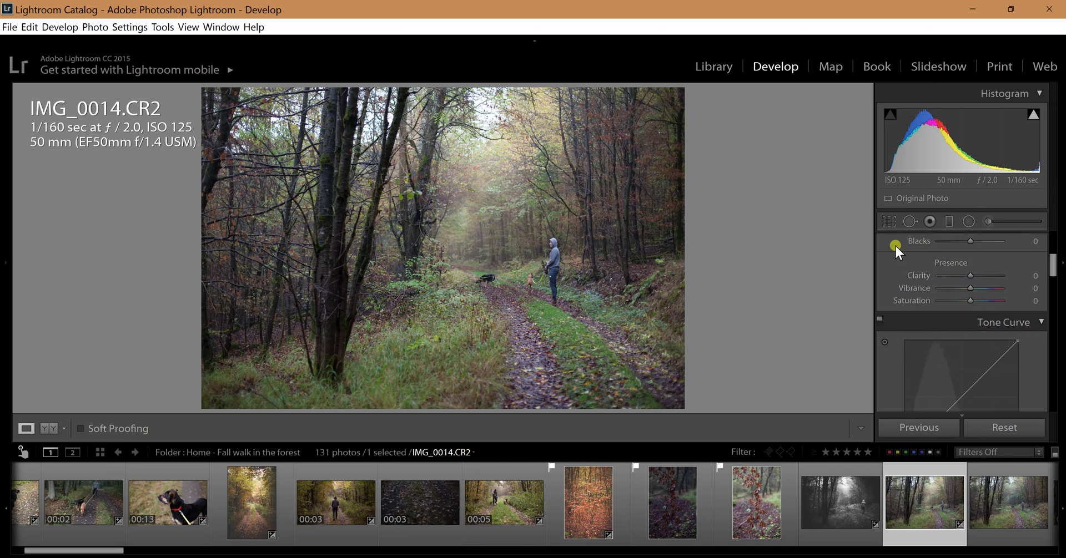
# Prepare a new Adjustment Brush mask with the Exposure effect at -0.58 and the other adjustments at 0.
pyautogui.click(988, 222)
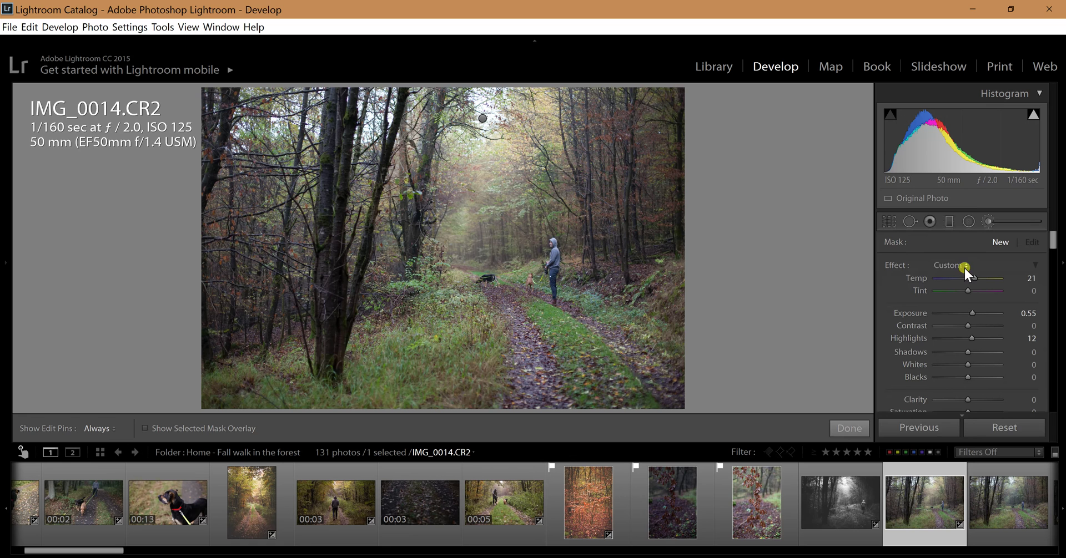
pyautogui.click(964, 266)
pyautogui.click(938, 257)
pyautogui.click(963, 312)
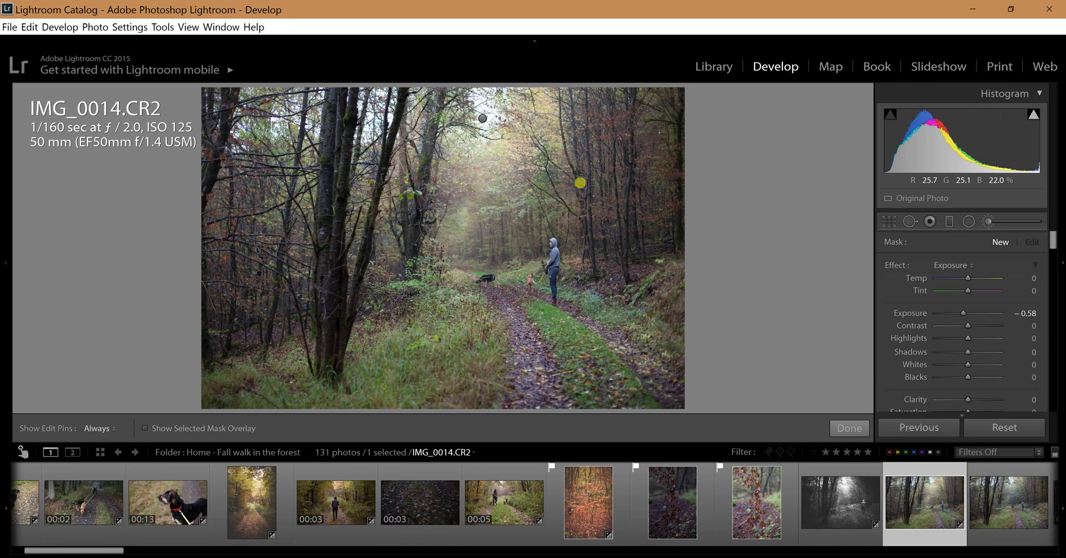
# Paint the darkening effect over the trees to the right of the man and across the lower part of the path.
pyautogui.click(613, 243)
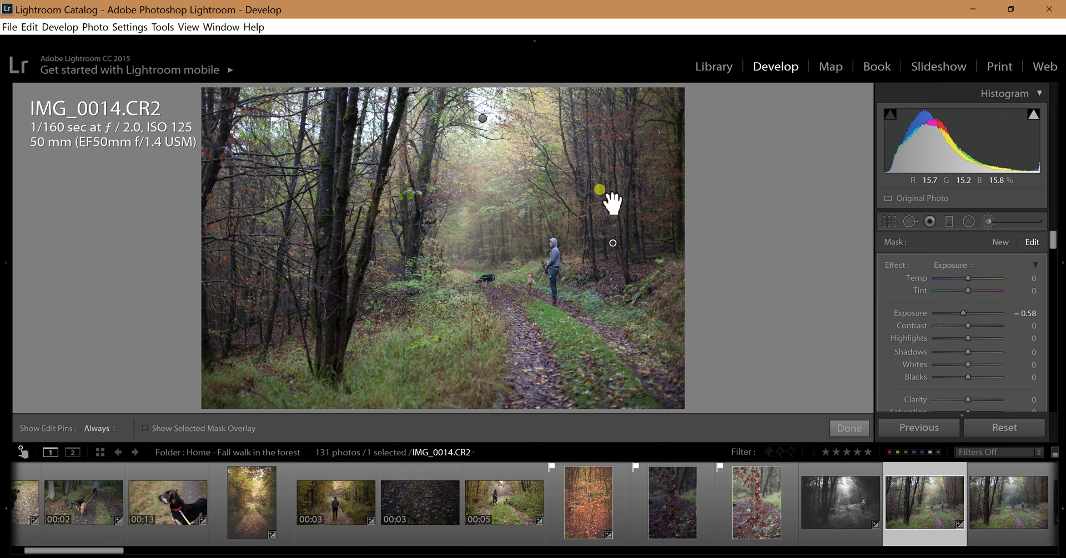
pyautogui.moveTo(564, 149)
pyautogui.mouseDown()
pyautogui.moveTo(553, 63)
pyautogui.moveTo(582, 89)
pyautogui.mouseUp()
pyautogui.press('h')
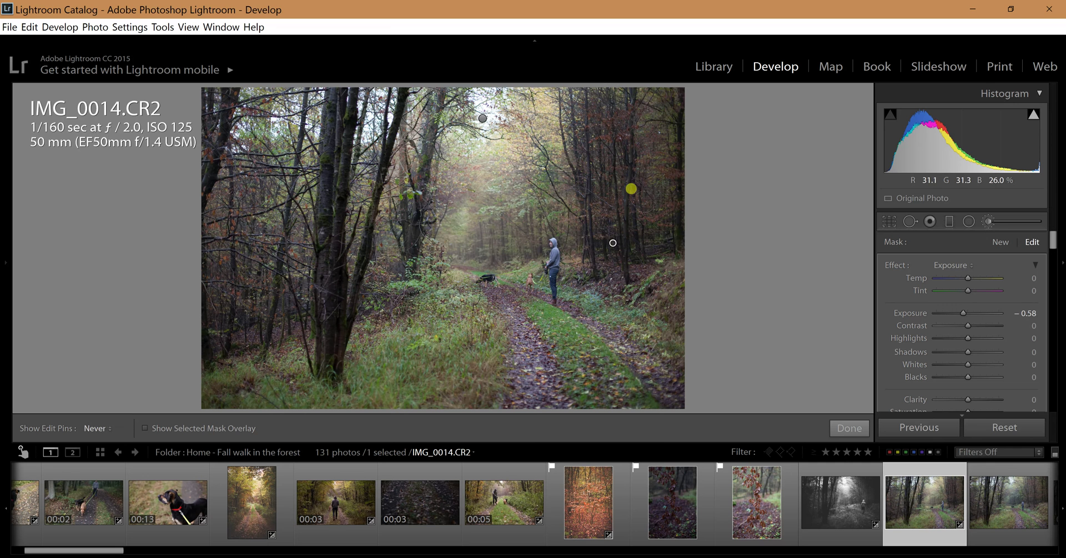
pyautogui.moveTo(630, 189)
pyautogui.mouseDown()
pyautogui.moveTo(674, 251)
pyautogui.moveTo(635, 270)
pyautogui.mouseUp()
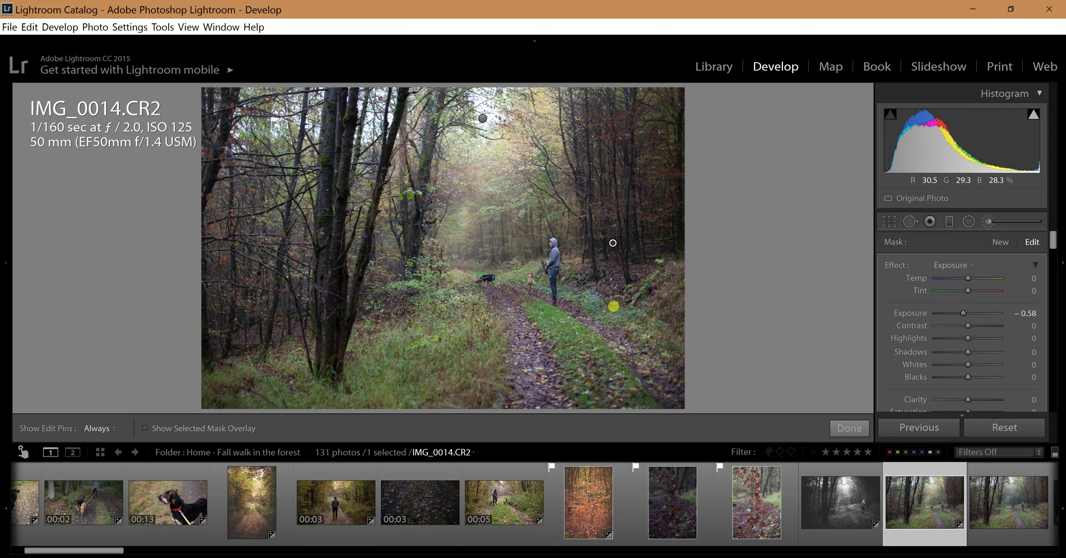
pyautogui.moveTo(653, 383)
pyautogui.mouseDown()
pyautogui.moveTo(578, 333)
pyautogui.moveTo(528, 333)
pyautogui.moveTo(512, 383)
pyautogui.mouseUp()
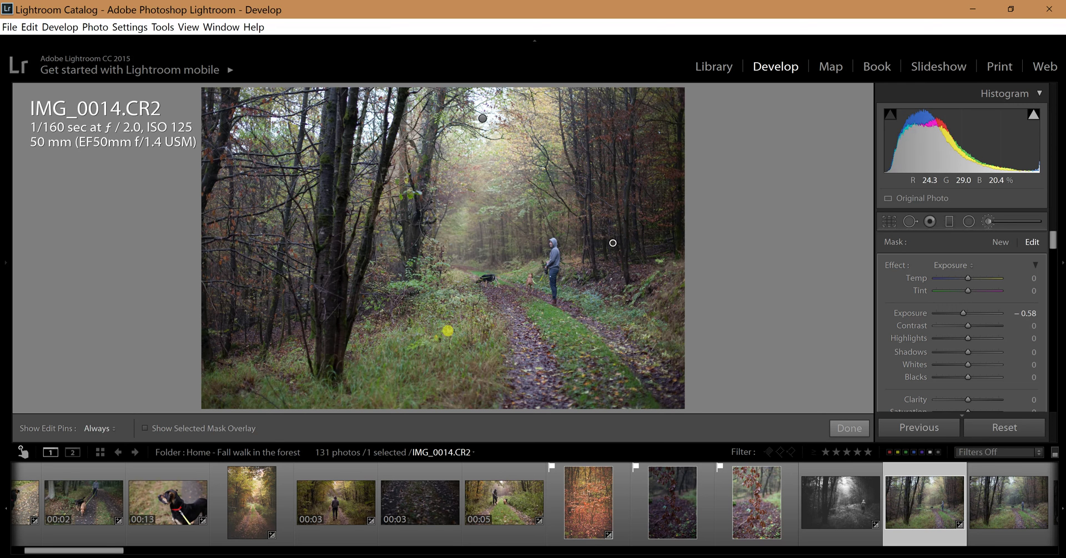
# Paint the darkening effect over the foreground grass, the woods on the photo's left side and the bank right of the path.
pyautogui.moveTo(448, 332); pyautogui.dragTo(398, 334)
pyautogui.press('h')
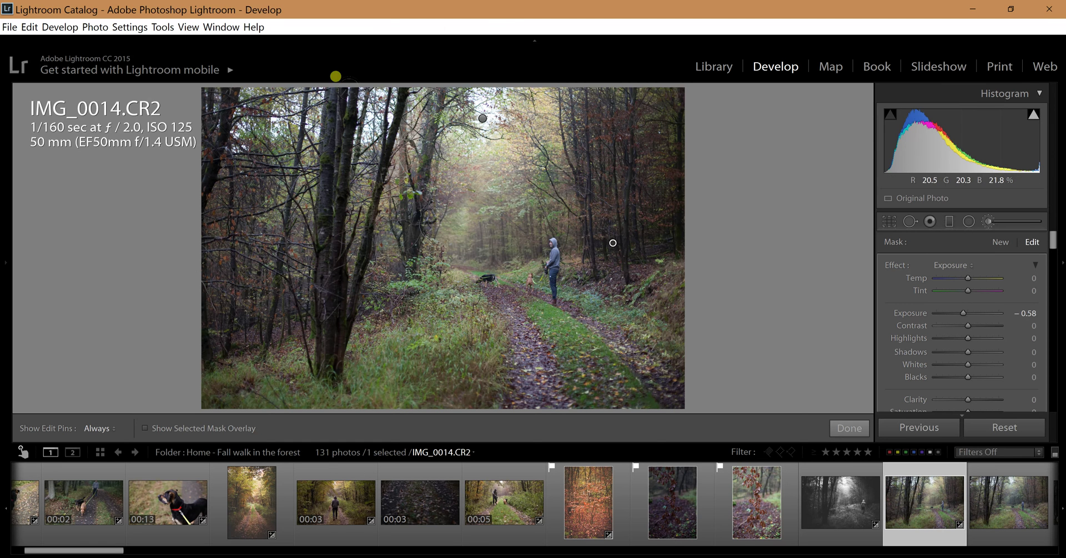
pyautogui.moveTo(179, 300)
pyautogui.mouseDown()
pyautogui.moveTo(256, 377)
pyautogui.moveTo(195, 317)
pyautogui.mouseUp()
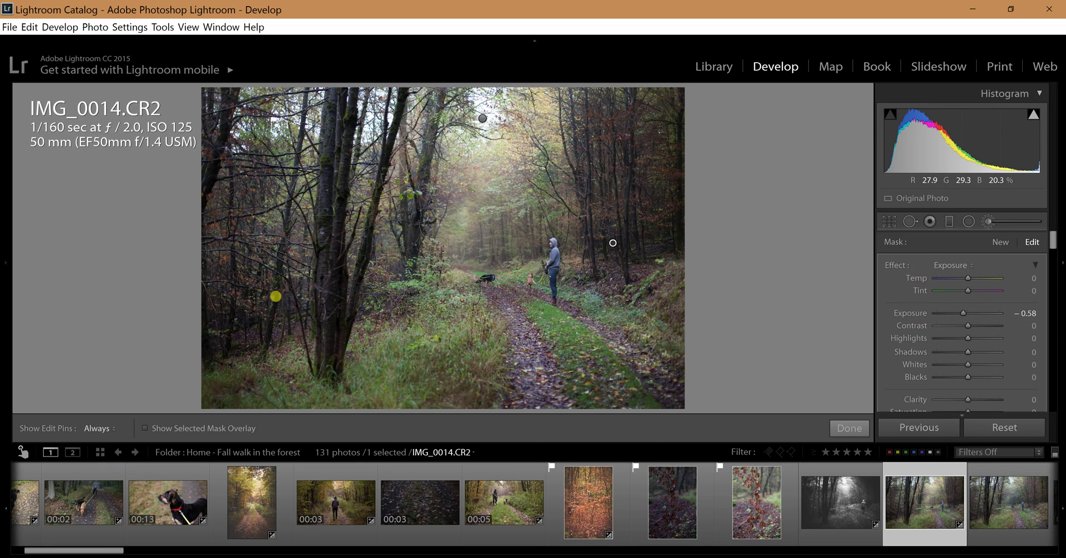
pyautogui.press('h')
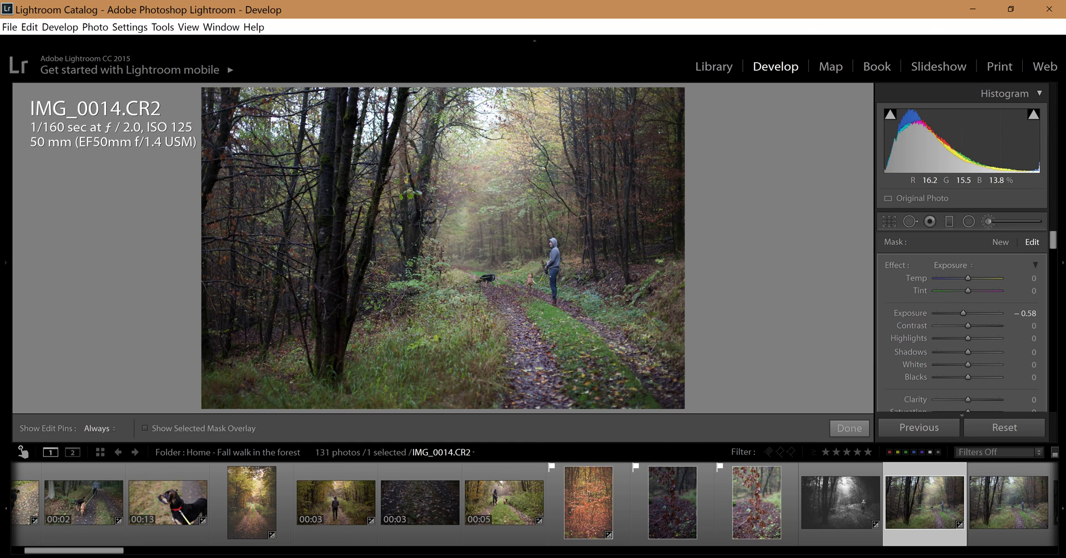
pyautogui.moveTo(660, 280); pyautogui.dragTo(594, 334)
pyautogui.press('h')
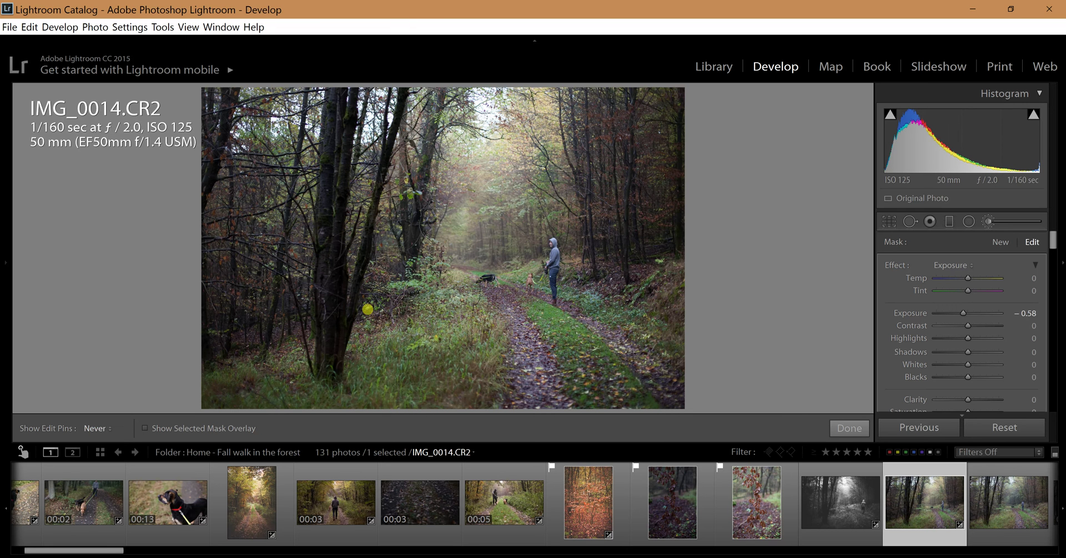
pyautogui.press('h')
pyautogui.press('h')
pyautogui.press('h')
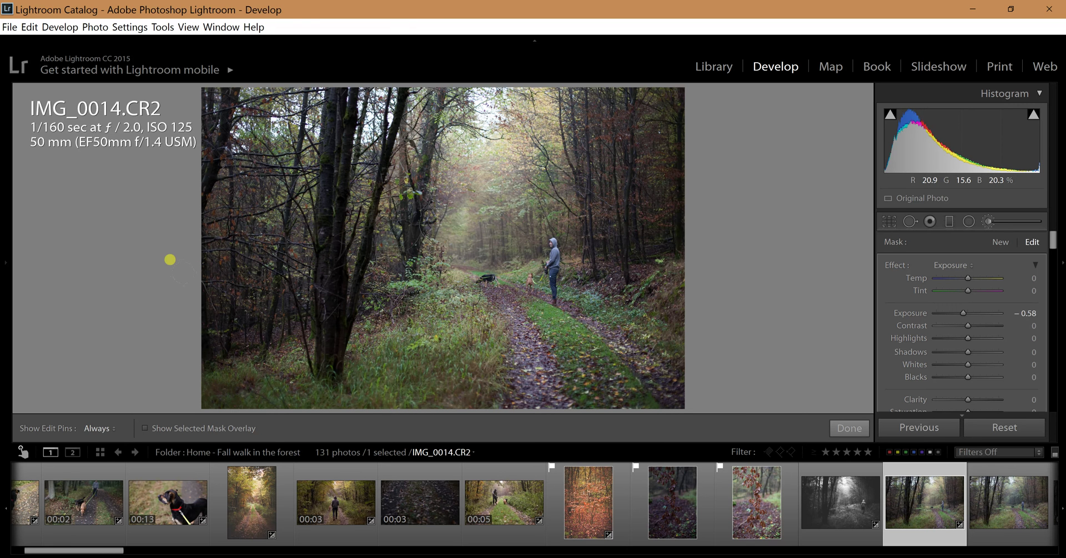
pyautogui.press('h')
pyautogui.press('h')
pyautogui.press('h')
pyautogui.press('h')
pyautogui.press('h')
pyautogui.press('h')
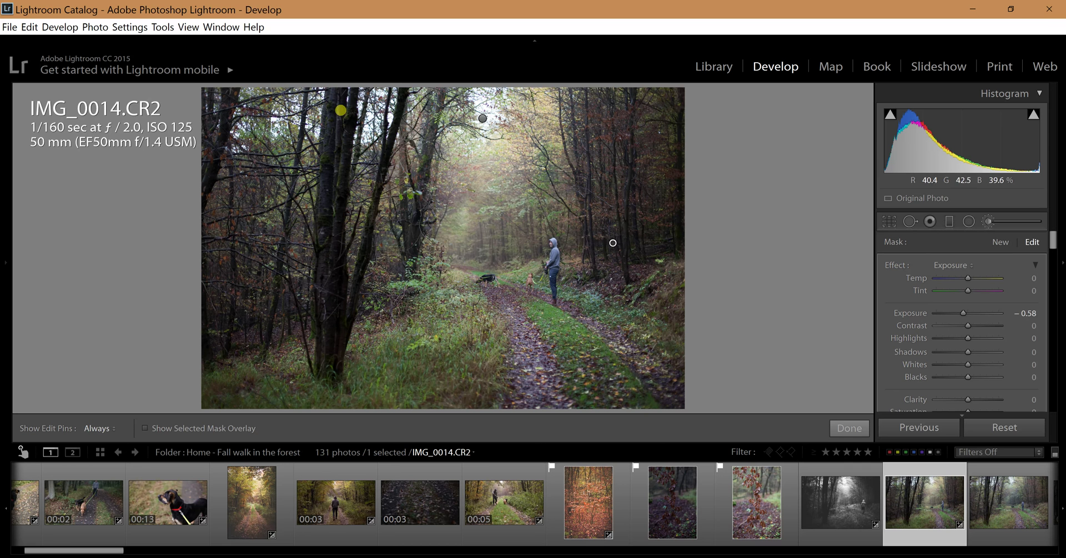
# Reduce brush A to size 17.2 and finish the darkening mask.
pyautogui.moveTo(1052, 249); pyautogui.dragTo(1053, 264)
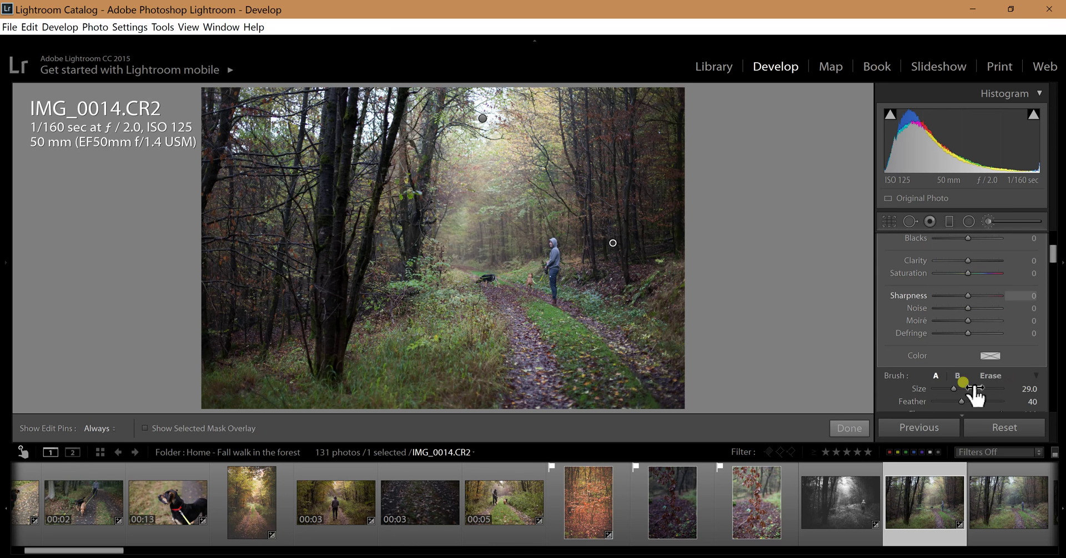
pyautogui.moveTo(965, 391); pyautogui.dragTo(944, 388)
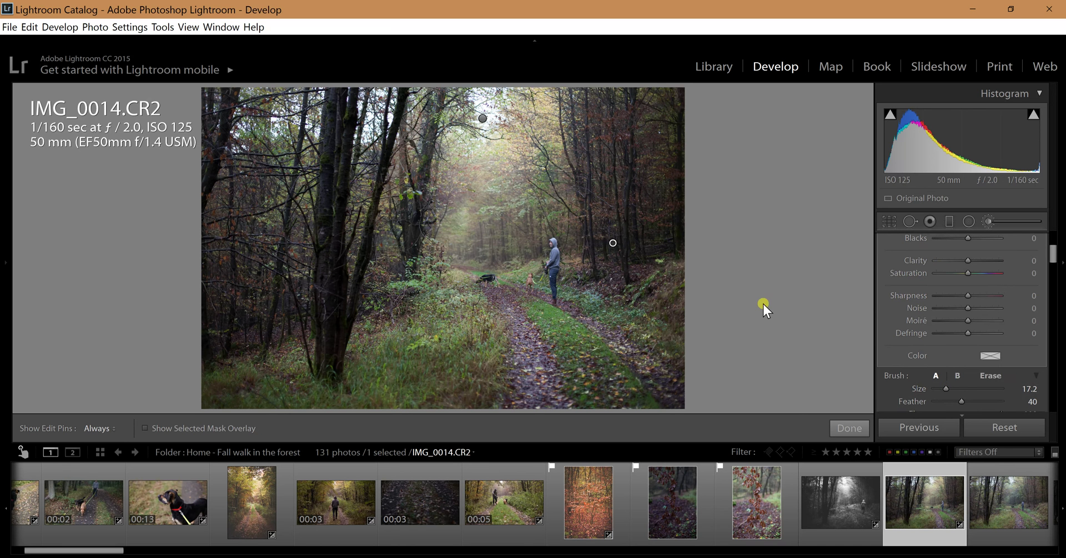
pyautogui.click(840, 429)
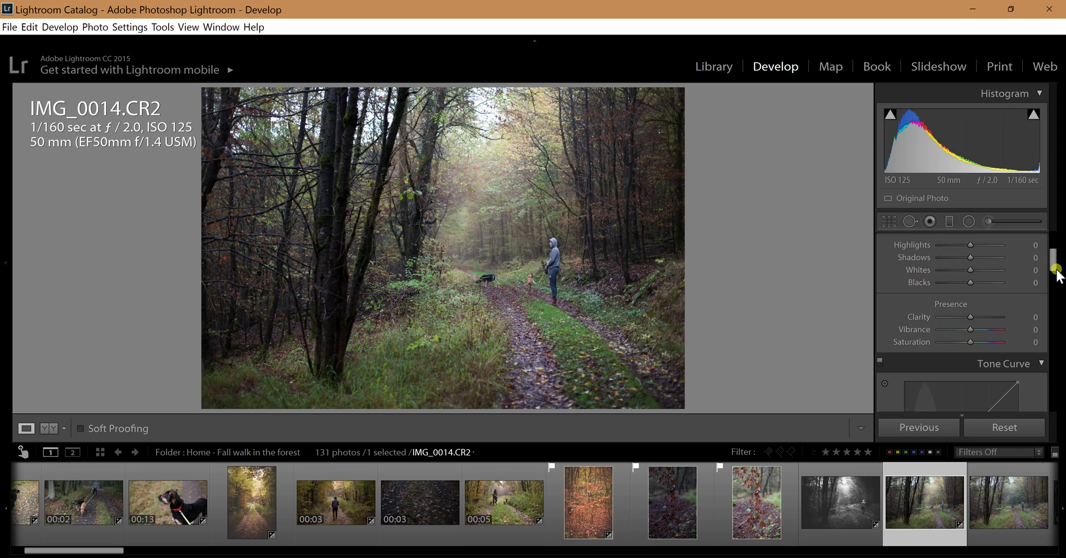
# Start a new Adjustment Brush mask with brush size 52.5 and paint it over the woods and ground surrounding the light opening.
pyautogui.moveTo(1057, 272); pyautogui.dragTo(1046, 252)
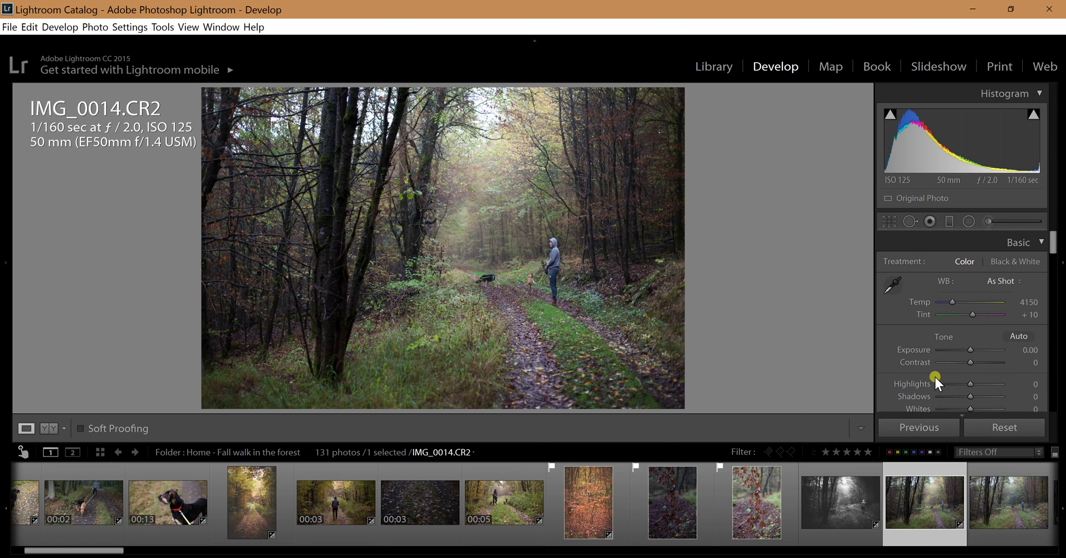
pyautogui.click(996, 225)
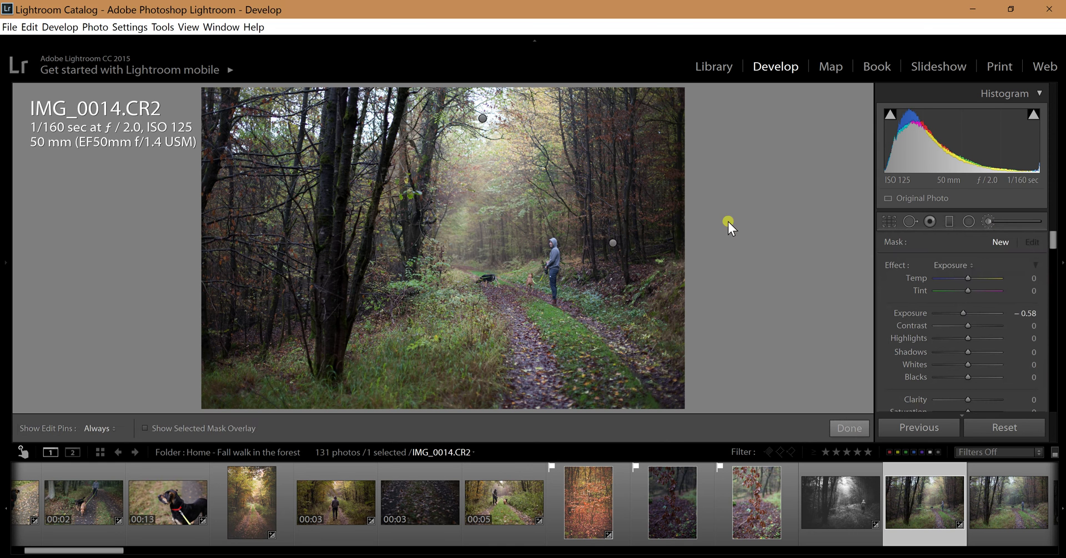
pyautogui.moveTo(1052, 239)
pyautogui.mouseDown()
pyautogui.moveTo(1052, 266)
pyautogui.moveTo(971, 264)
pyautogui.mouseUp()
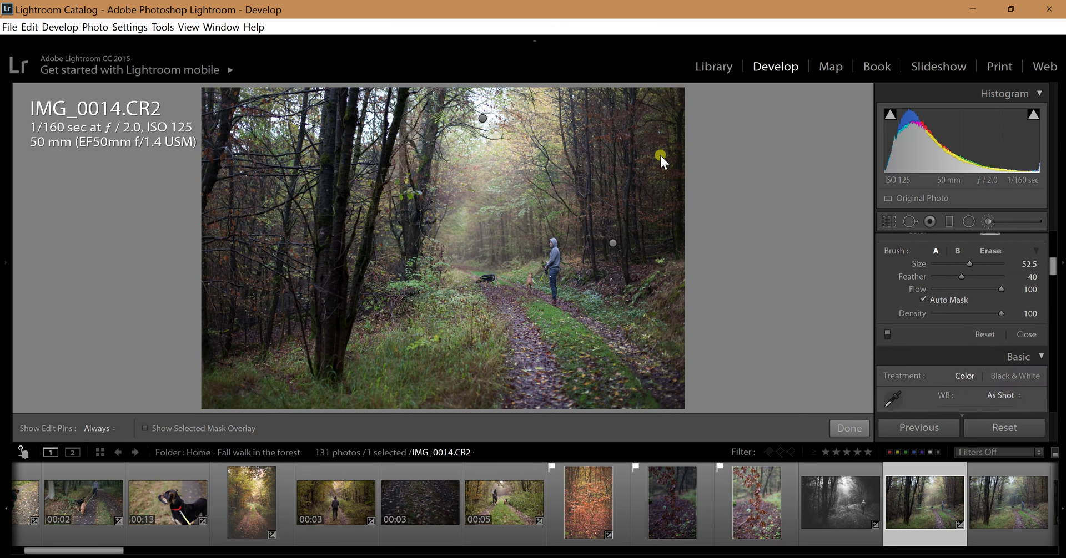
pyautogui.press('h')
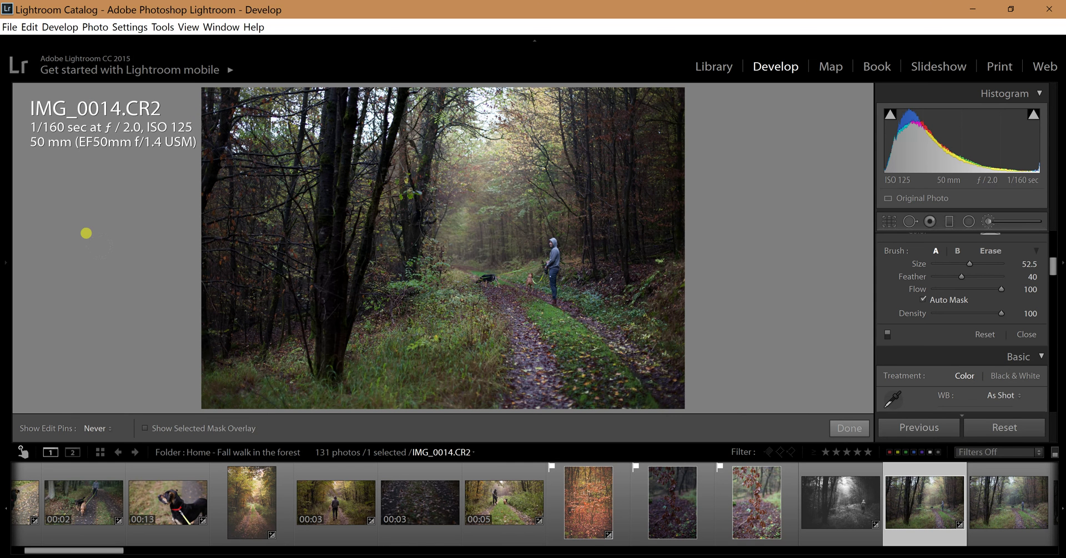
pyautogui.press('h')
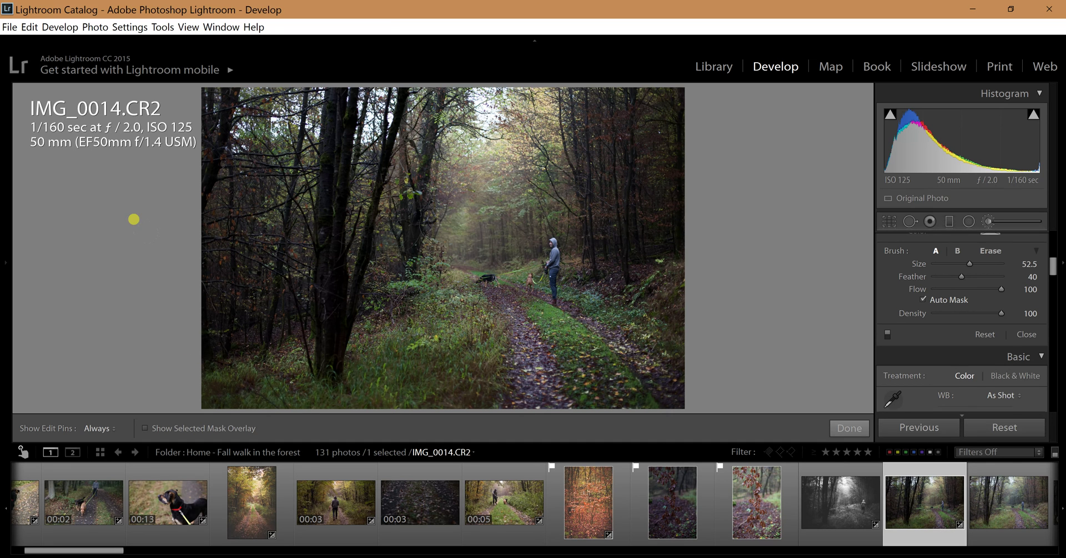
# Adjust the new surroundings mask to Exposure -0.27, Temp 21 and Tint 9.
pyautogui.moveTo(1052, 269); pyautogui.dragTo(1053, 242)
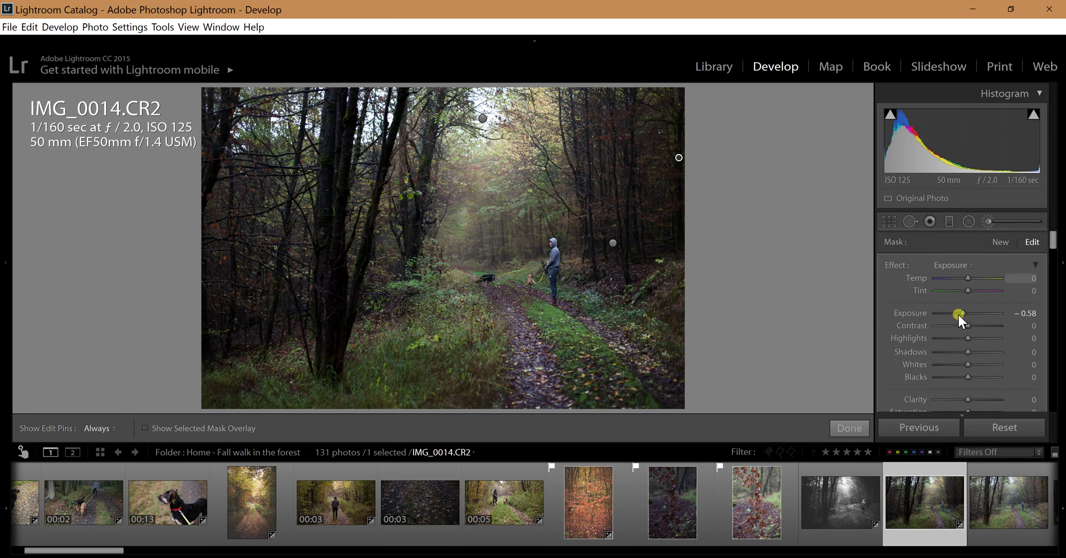
pyautogui.moveTo(960, 315); pyautogui.dragTo(964, 318)
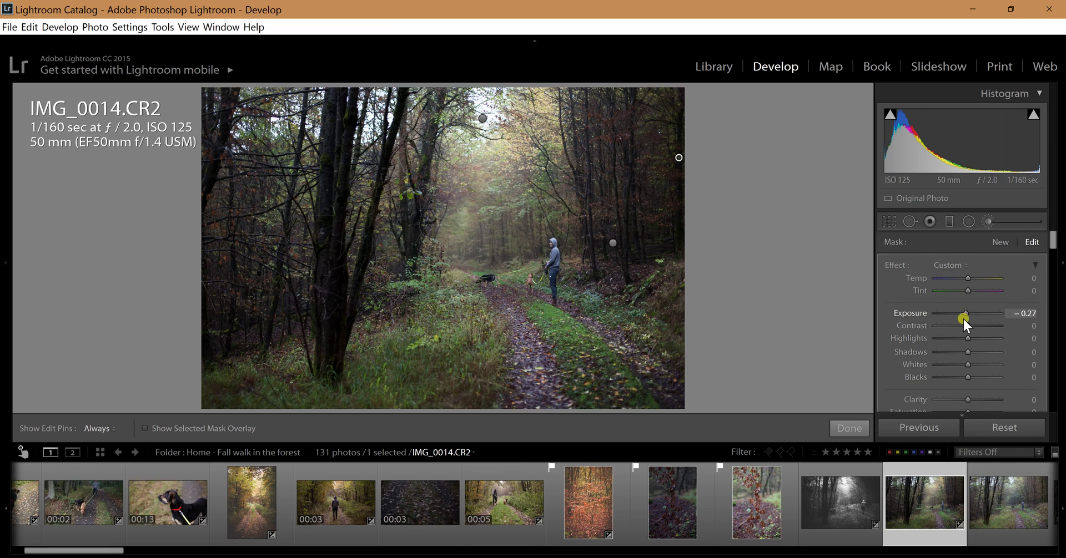
pyautogui.moveTo(967, 280); pyautogui.dragTo(974, 281)
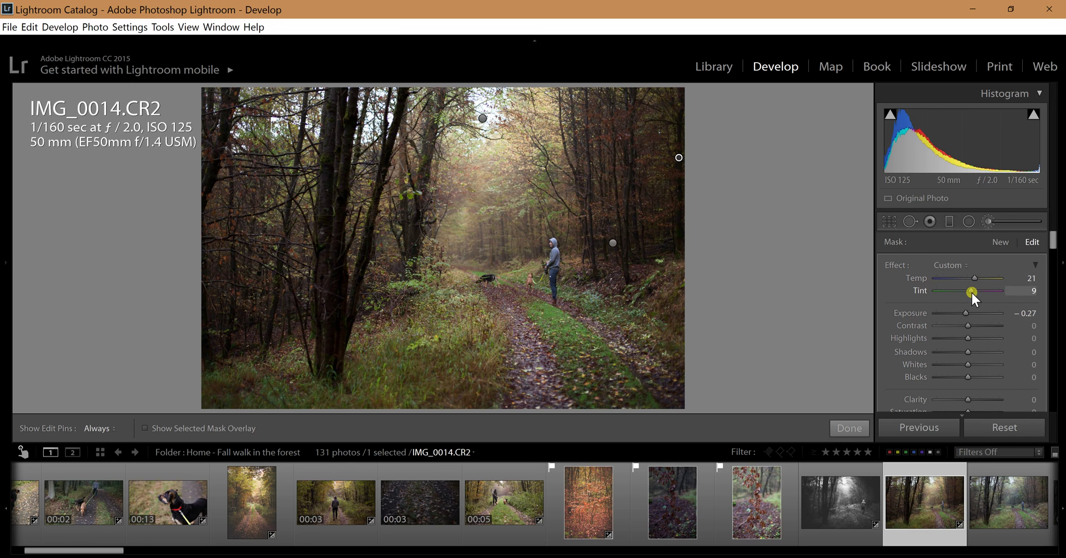
pyautogui.moveTo(971, 281); pyautogui.dragTo(972, 292)
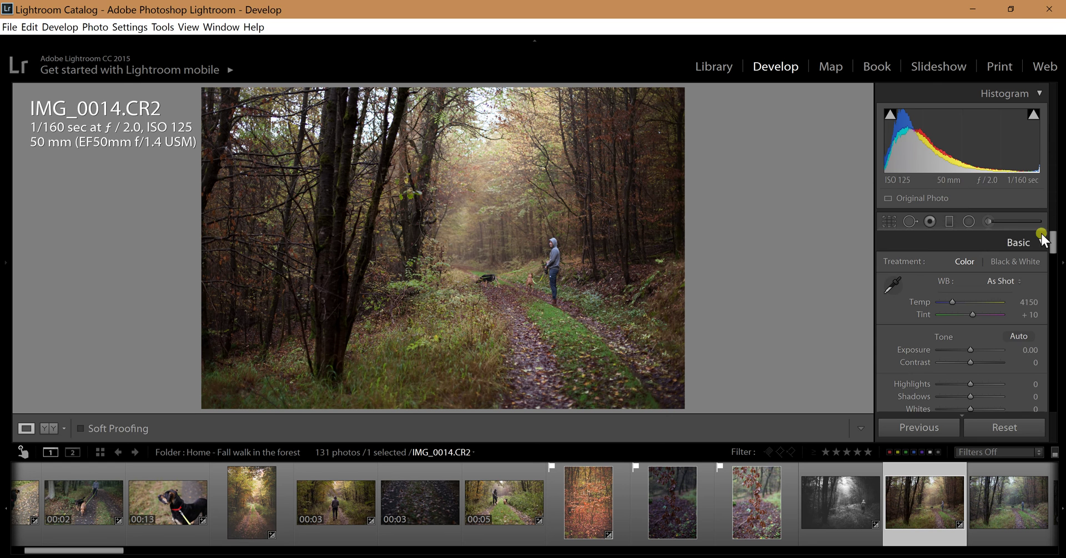
# Prepare another Adjustment Brush mask with Exposure 0.34, Shadows 14 and Blacks 13.
pyautogui.click(1022, 222)
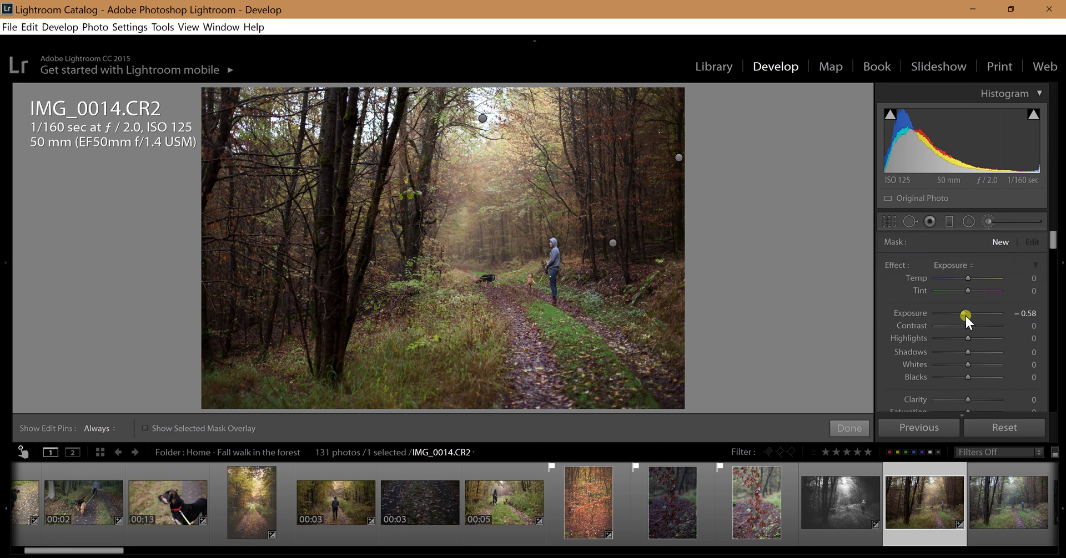
pyautogui.moveTo(964, 314); pyautogui.dragTo(970, 318)
pyautogui.moveTo(1052, 240); pyautogui.dragTo(1052, 245)
pyautogui.moveTo(972, 302); pyautogui.dragTo(974, 325)
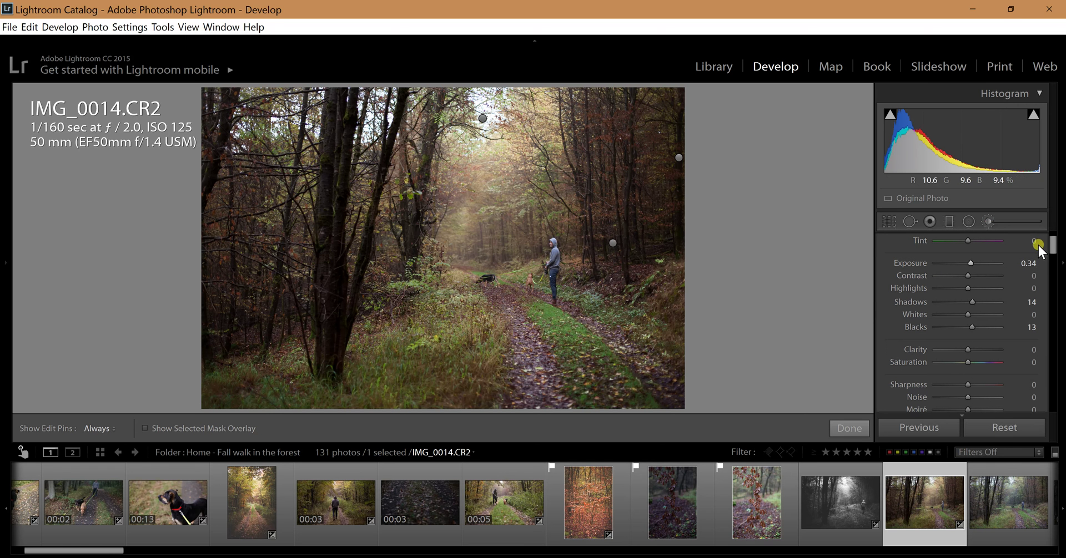
# Paint the brightening effect along the large foreground tree trunks, starting with brush A at size 12.
pyautogui.moveTo(1055, 248); pyautogui.dragTo(1054, 262)
pyautogui.click(952, 350)
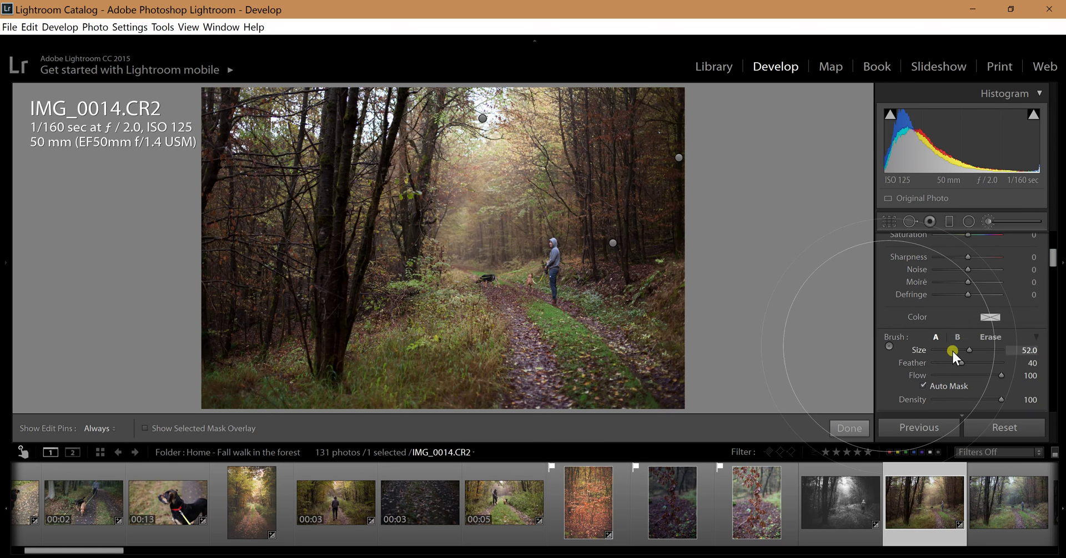
pyautogui.moveTo(951, 352); pyautogui.dragTo(945, 348)
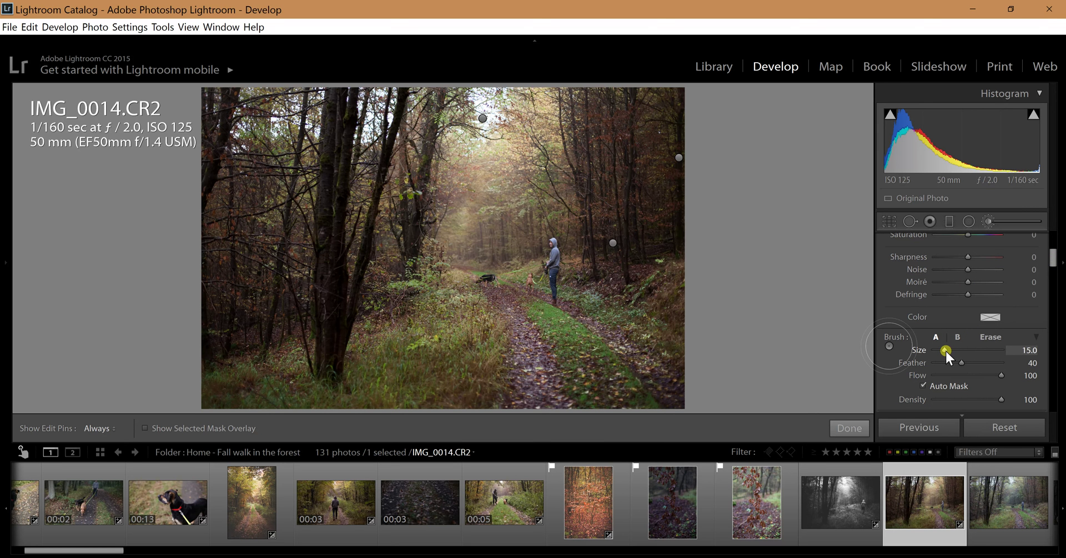
pyautogui.scroll(-1, 333, 92)
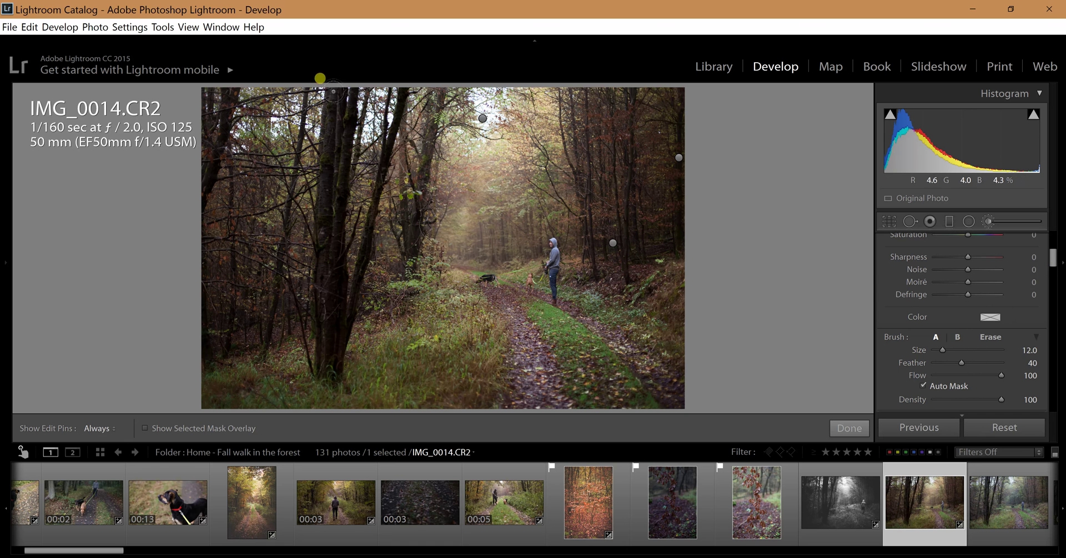
pyautogui.moveTo(339, 97)
pyautogui.mouseDown()
pyautogui.moveTo(351, 128)
pyautogui.moveTo(322, 152)
pyautogui.moveTo(304, 192)
pyautogui.moveTo(292, 354)
pyautogui.moveTo(305, 254)
pyautogui.moveTo(318, 280)
pyautogui.moveTo(340, 278)
pyautogui.moveTo(379, 210)
pyautogui.moveTo(401, 85)
pyautogui.moveTo(358, 271)
pyautogui.mouseUp()
pyautogui.scroll(-3, 318, 281)
pyautogui.scroll(1, 205, 127)
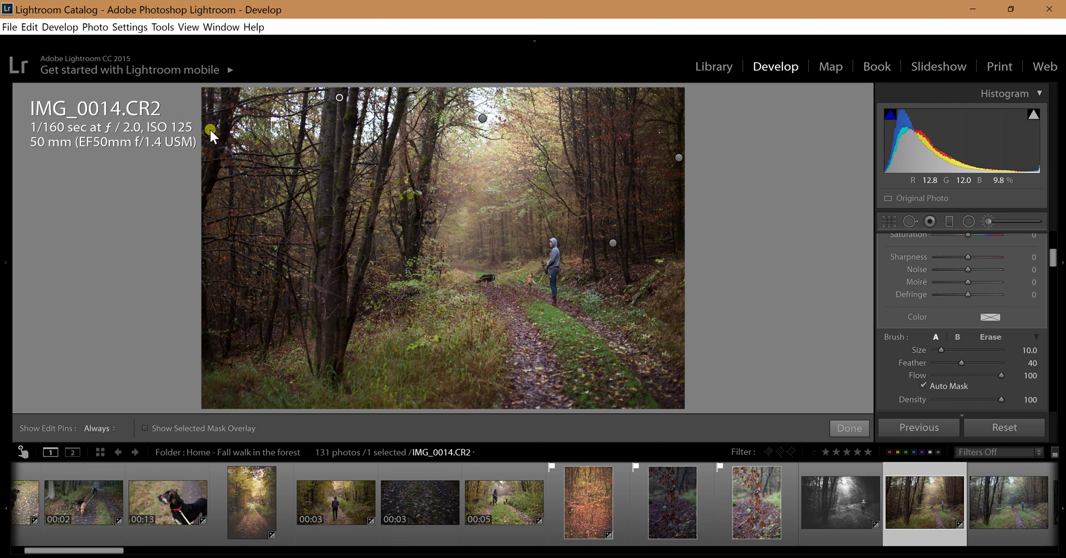
# Brighten the trunk at the photo's left edge with brush size 10 and the thinner trunks with size 4.
pyautogui.moveTo(214, 98); pyautogui.dragTo(188, 183)
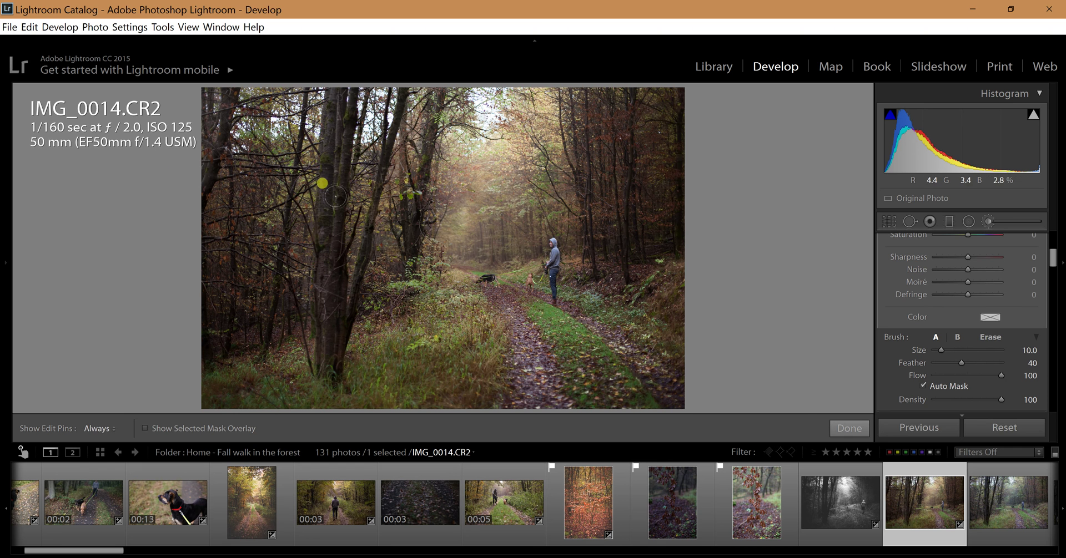
pyautogui.scroll(-3, 285, 242)
pyautogui.scroll(-1, 286, 244)
pyautogui.moveTo(287, 245)
pyautogui.mouseDown()
pyautogui.moveTo(297, 117)
pyautogui.moveTo(300, 208)
pyautogui.moveTo(276, 253)
pyautogui.moveTo(268, 355)
pyautogui.mouseUp()
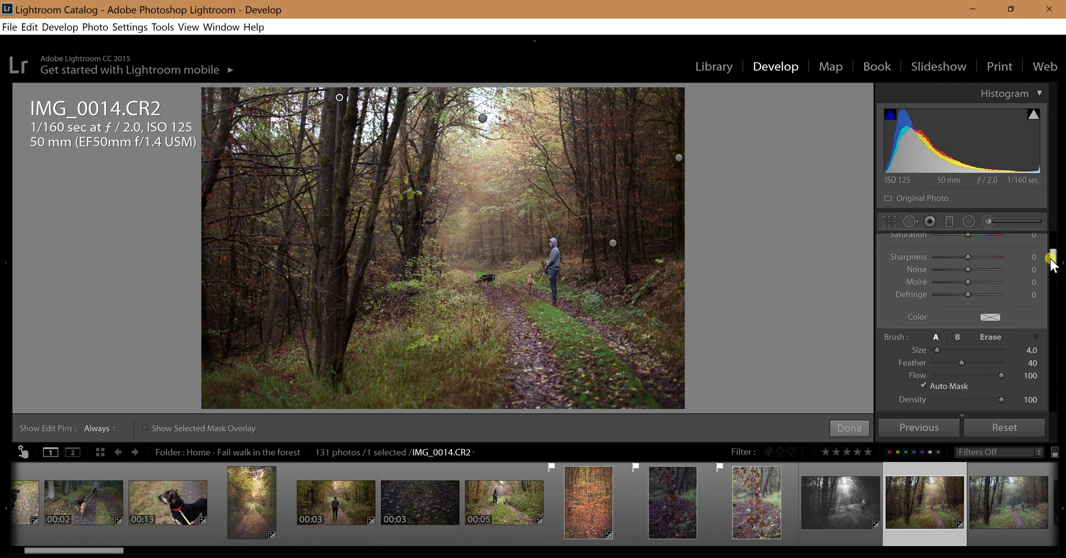
# Fine-tune the Exposure of the tree trunk mask and finish it.
pyautogui.scroll(3, 1051, 266)
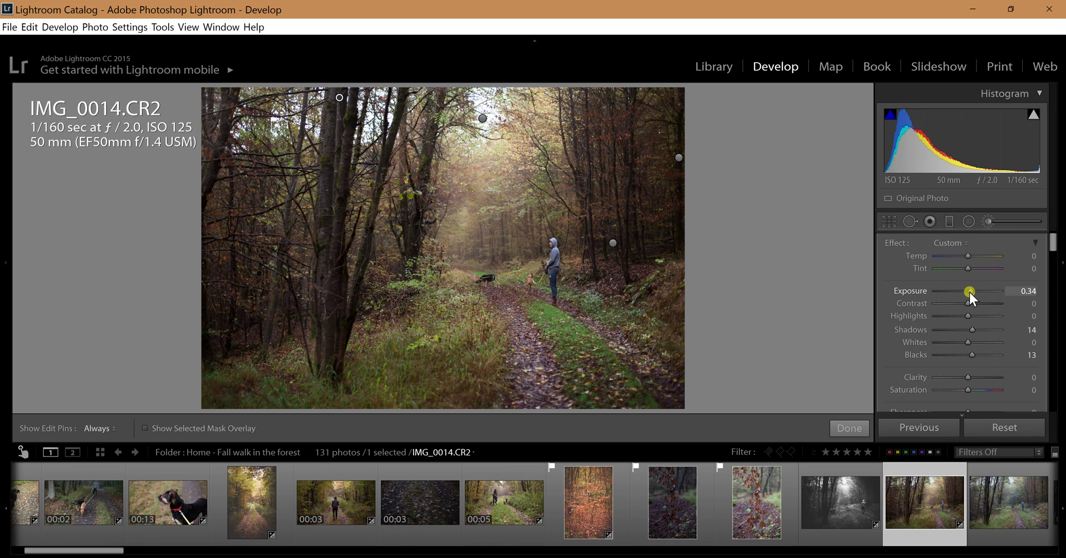
pyautogui.moveTo(969, 292); pyautogui.dragTo(968, 292)
pyautogui.click(848, 428)
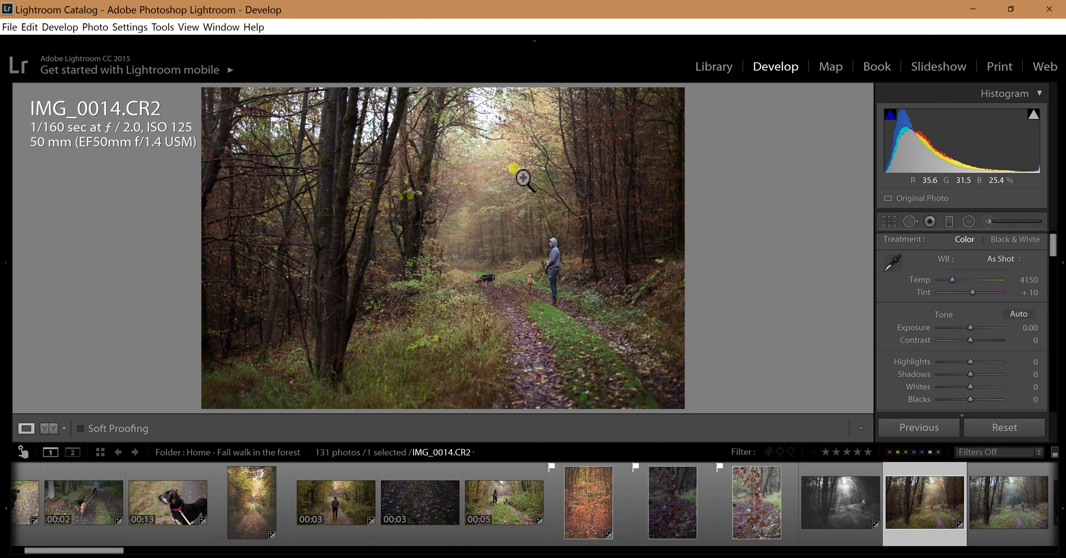
# Prepare a new Adjustment Brush mask with Temp 17, Exposure 0.96 and Highlights 19, leaving Shadows and Blacks at 0.
pyautogui.click(1001, 224)
pyautogui.click(963, 265)
pyautogui.click(864, 227)
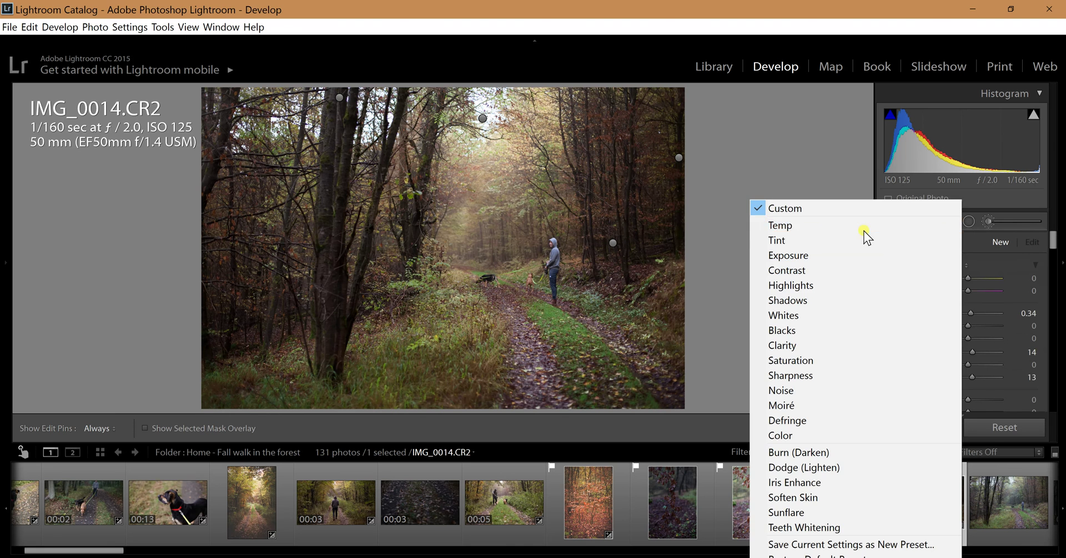
pyautogui.moveTo(970, 313); pyautogui.dragTo(974, 341)
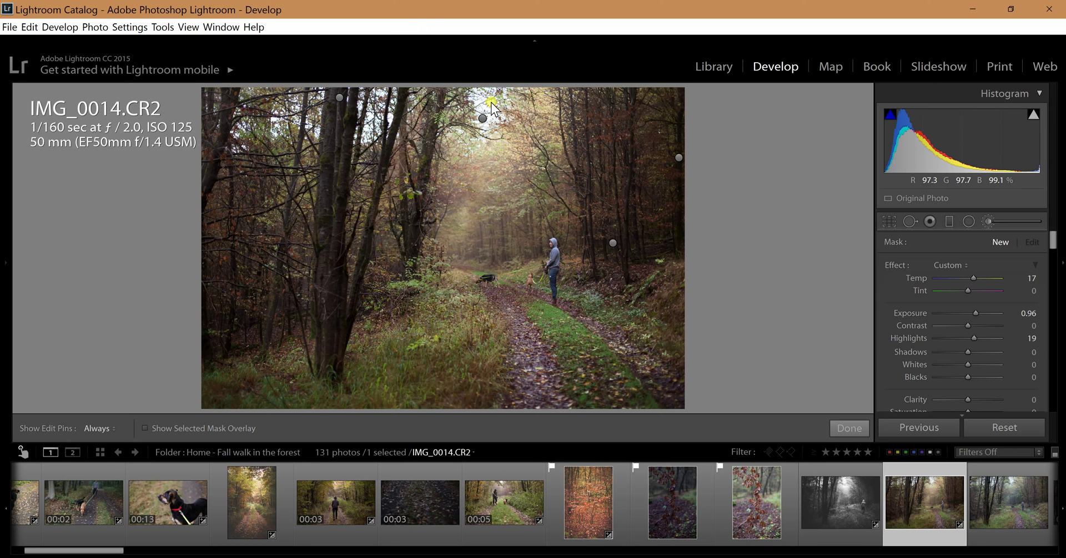
# Paint the warm light into the opening above the path, then raise that mask's Exposure to 1.26 and finish it.
pyautogui.press('h')
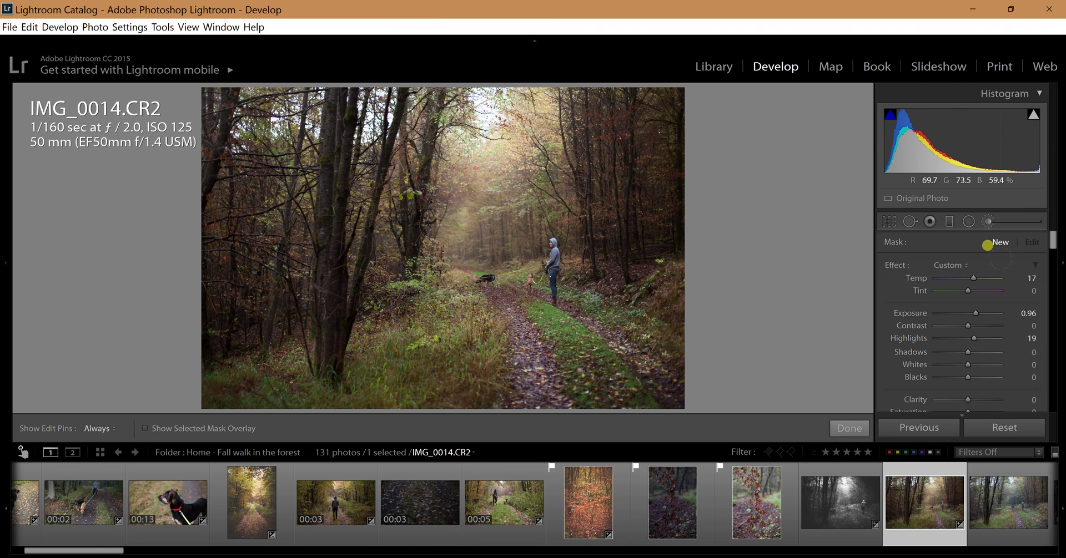
pyautogui.press('h')
pyautogui.moveTo(974, 314); pyautogui.dragTo(977, 315)
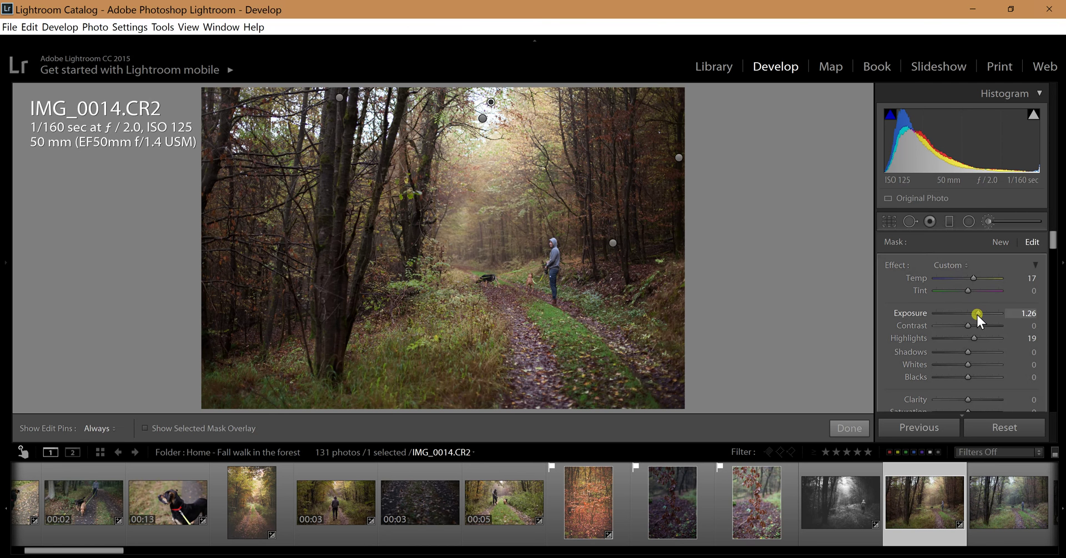
pyautogui.click(842, 427)
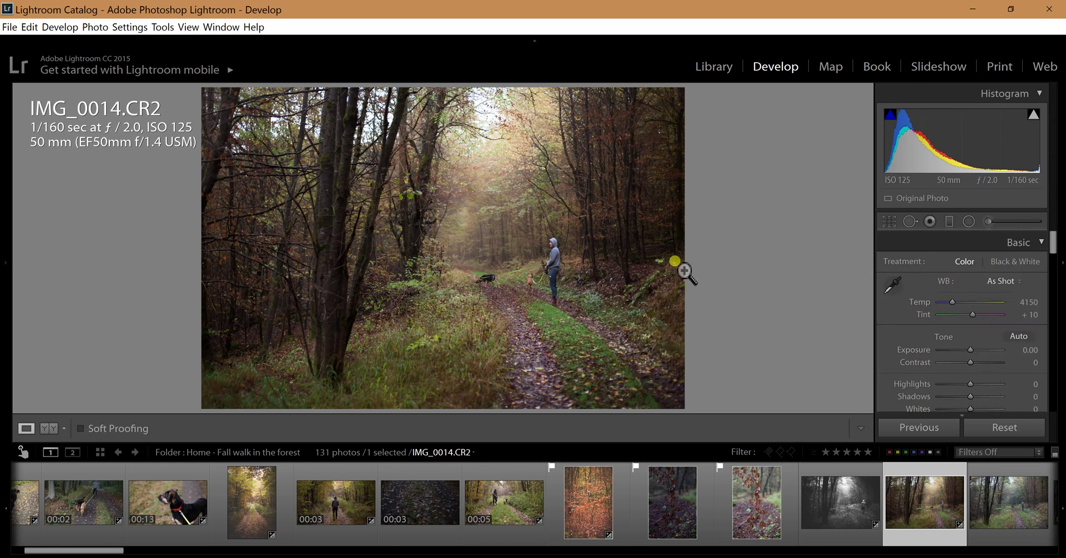
# Compare the before and after versions of the photo side by side, then return to the single-photo view.
pyautogui.click(46, 430)
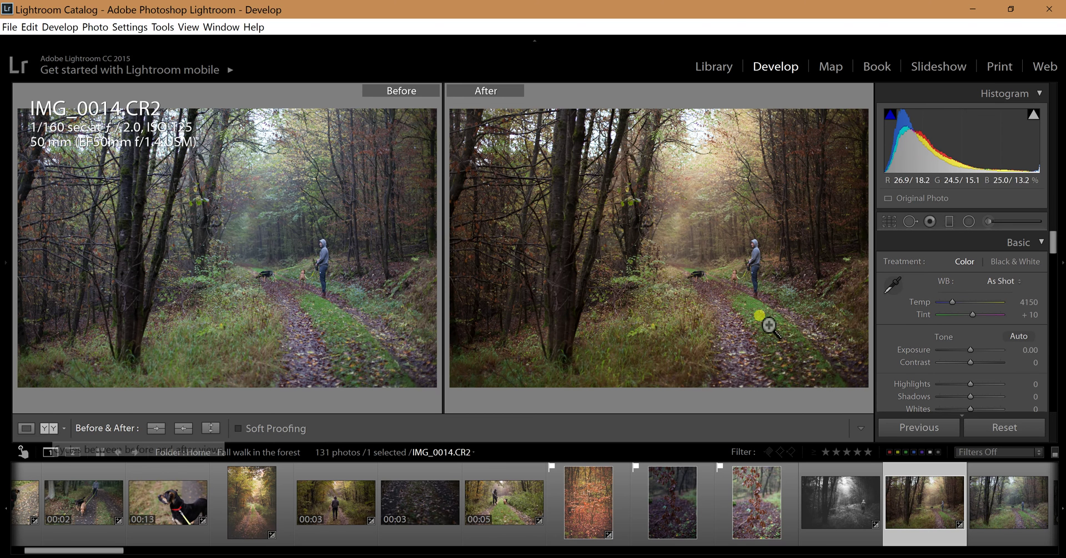
pyautogui.click(26, 428)
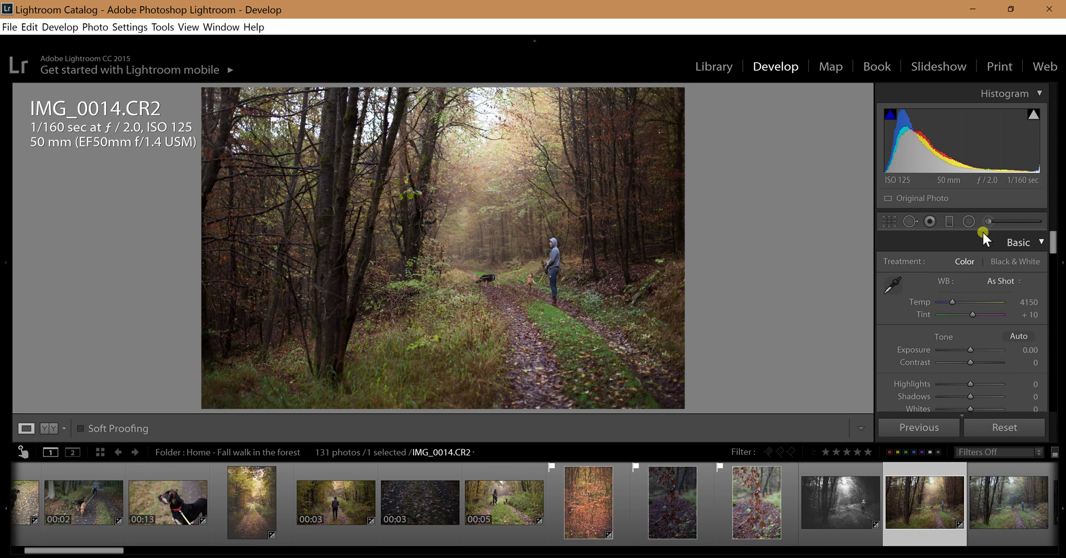
# Prepare a new Adjustment Brush mask with the Saturation effect at -29 and a brush Size of 13.
pyautogui.click(988, 228)
pyautogui.click(958, 261)
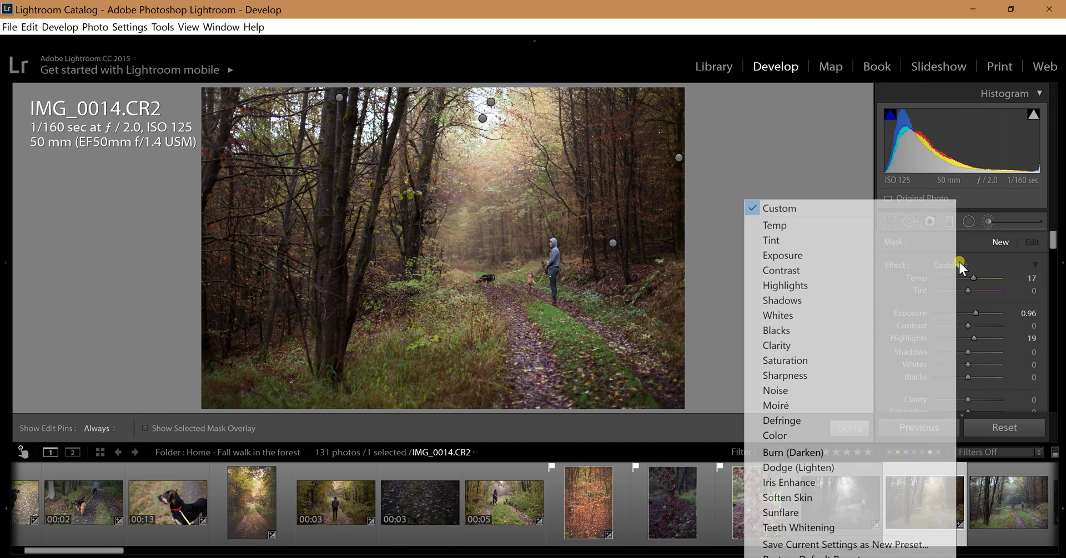
pyautogui.click(843, 361)
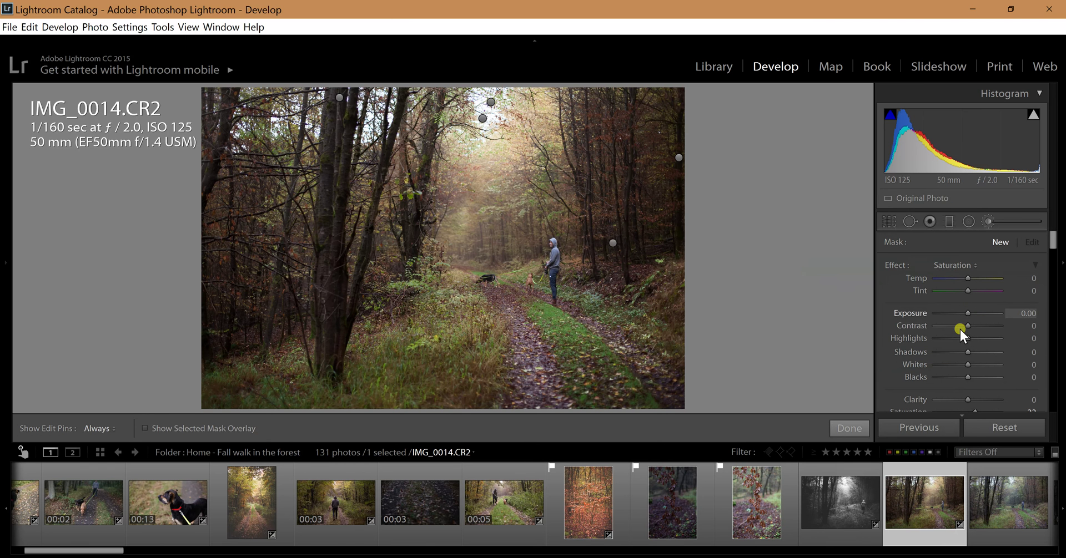
pyautogui.moveTo(1053, 240); pyautogui.dragTo(1053, 248)
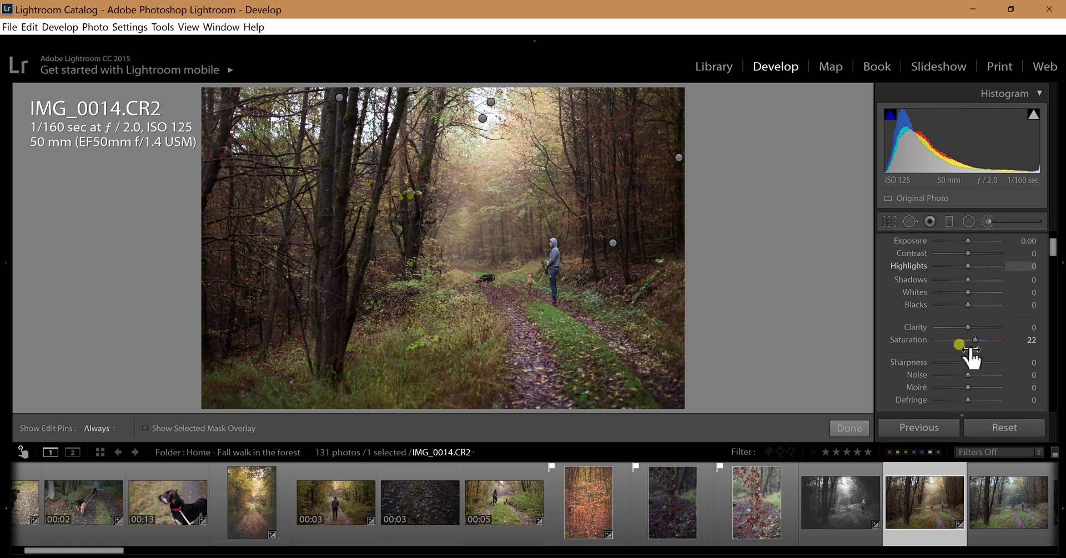
pyautogui.moveTo(965, 342)
pyautogui.mouseDown()
pyautogui.moveTo(976, 338)
pyautogui.moveTo(958, 339)
pyautogui.mouseUp()
pyautogui.moveTo(1054, 253); pyautogui.dragTo(1053, 261)
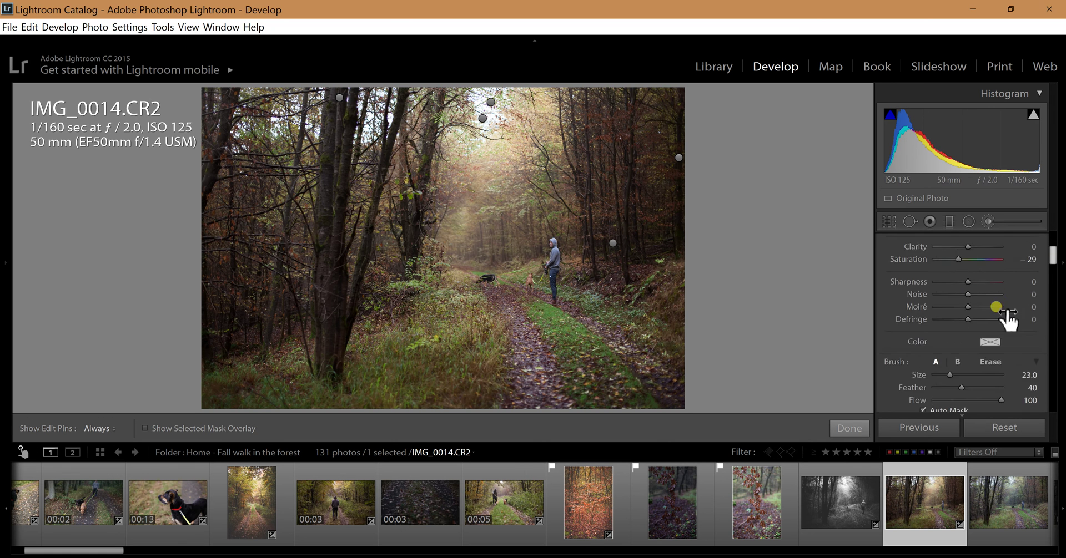
pyautogui.moveTo(943, 376); pyautogui.dragTo(940, 377)
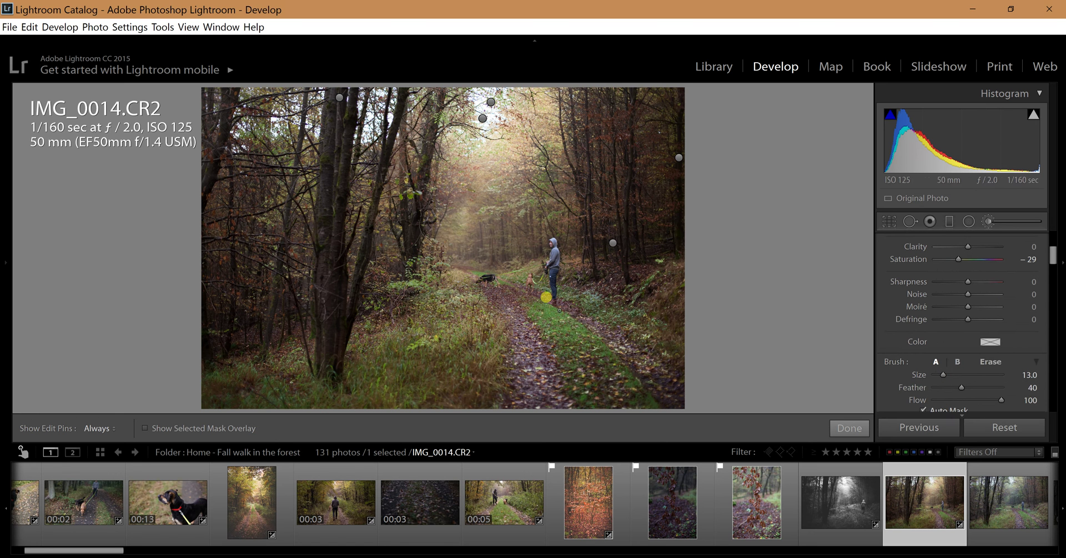
# Paint the desaturation over the green strip along the path and the grassy undergrowth beside it.
pyautogui.moveTo(534, 300)
pyautogui.mouseDown()
pyautogui.moveTo(565, 363)
pyautogui.moveTo(531, 295)
pyautogui.moveTo(605, 378)
pyautogui.moveTo(526, 291)
pyautogui.moveTo(576, 362)
pyautogui.moveTo(441, 306)
pyautogui.moveTo(409, 364)
pyautogui.mouseUp()
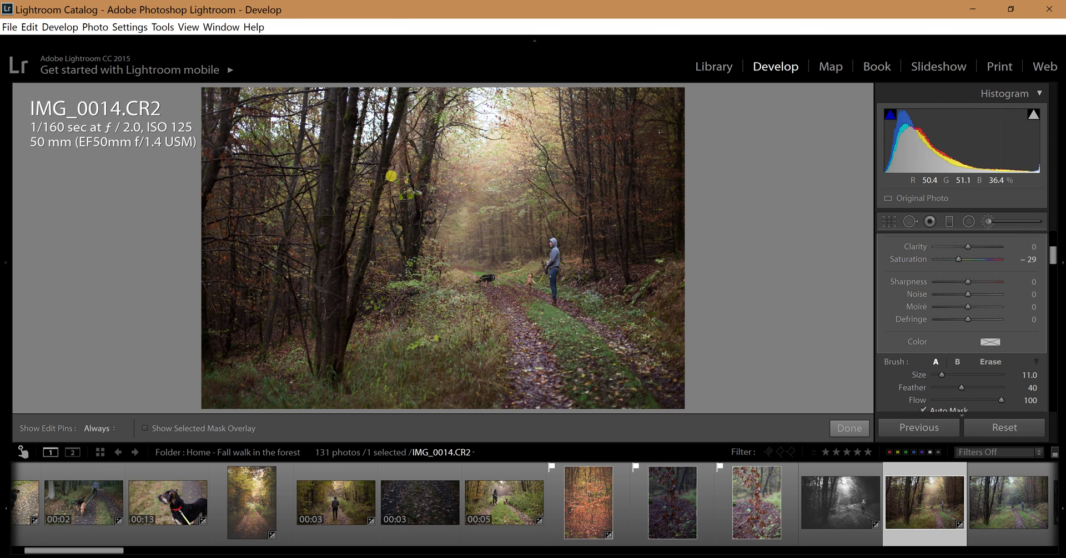
pyautogui.scroll(-3, 391, 176)
pyautogui.press('h')
pyautogui.press('h')
# Extend the desaturation with brush Sizes 3 and 4 to the greenery near the dogs, the man and the bank, then finish the mask.
pyautogui.scroll(-5, 481, 277)
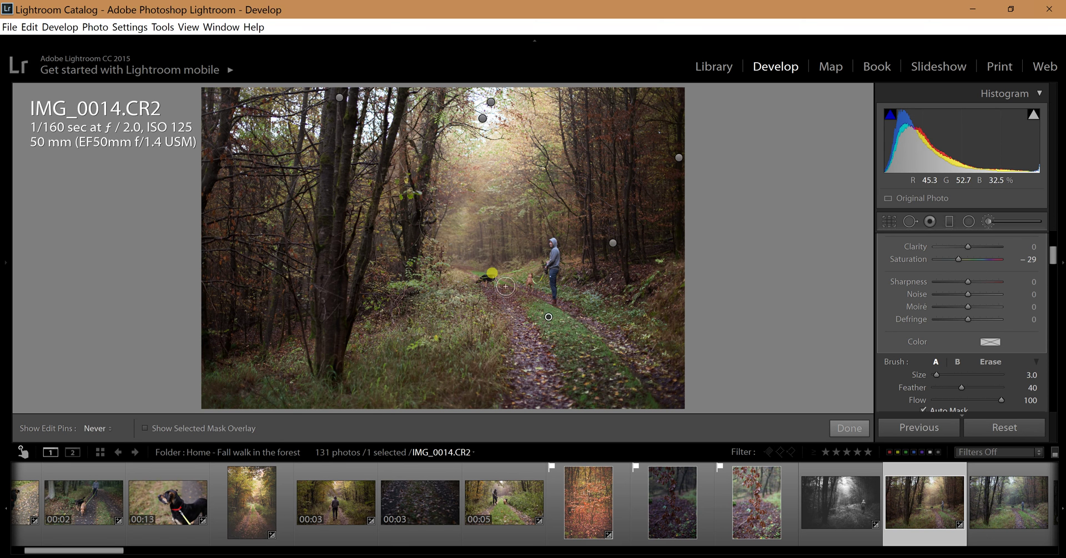
pyautogui.moveTo(504, 285); pyautogui.dragTo(535, 289)
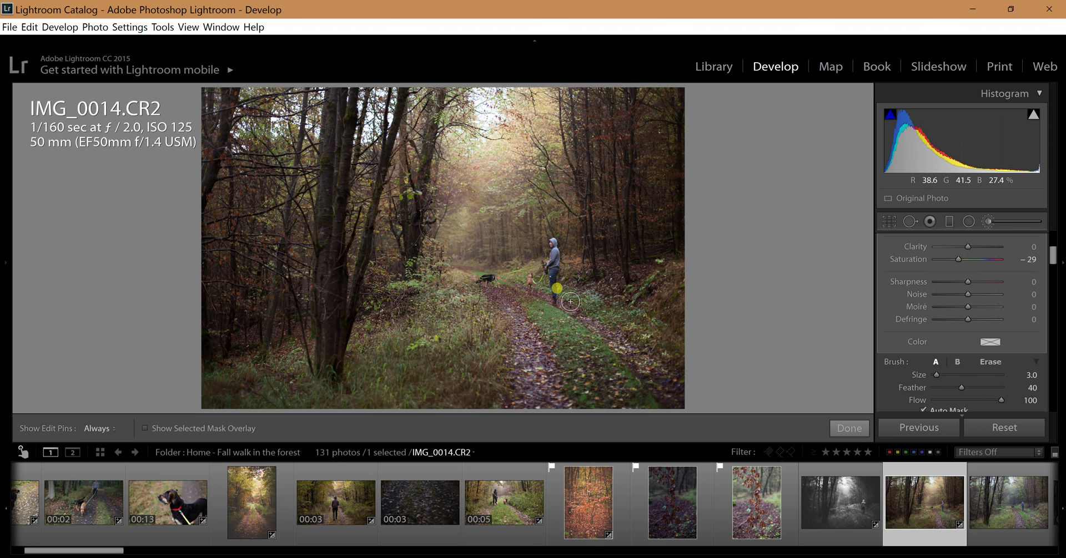
pyautogui.press('h')
pyautogui.press('h')
pyautogui.scroll(1, 589, 311)
pyautogui.press('h')
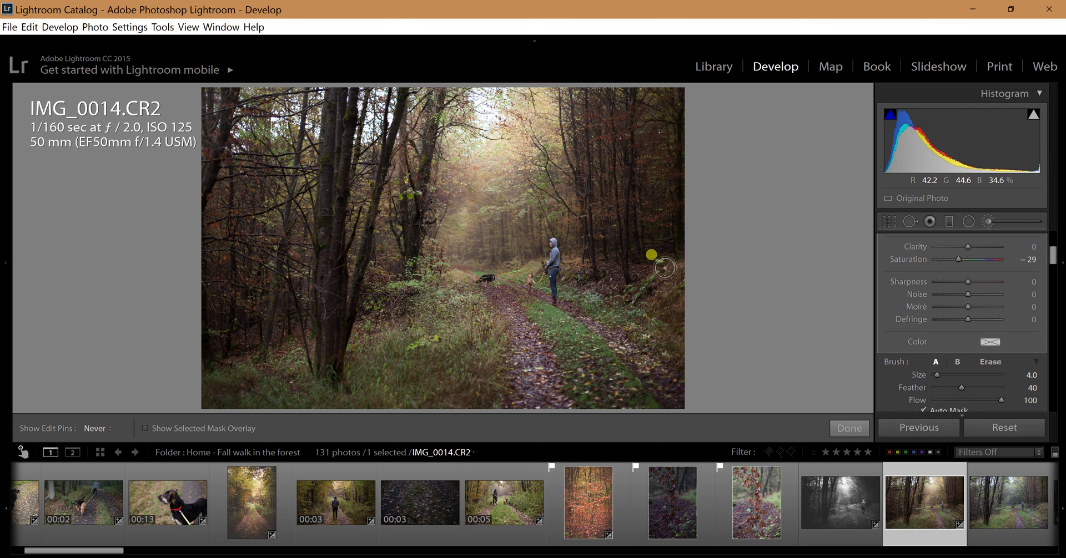
pyautogui.press('h')
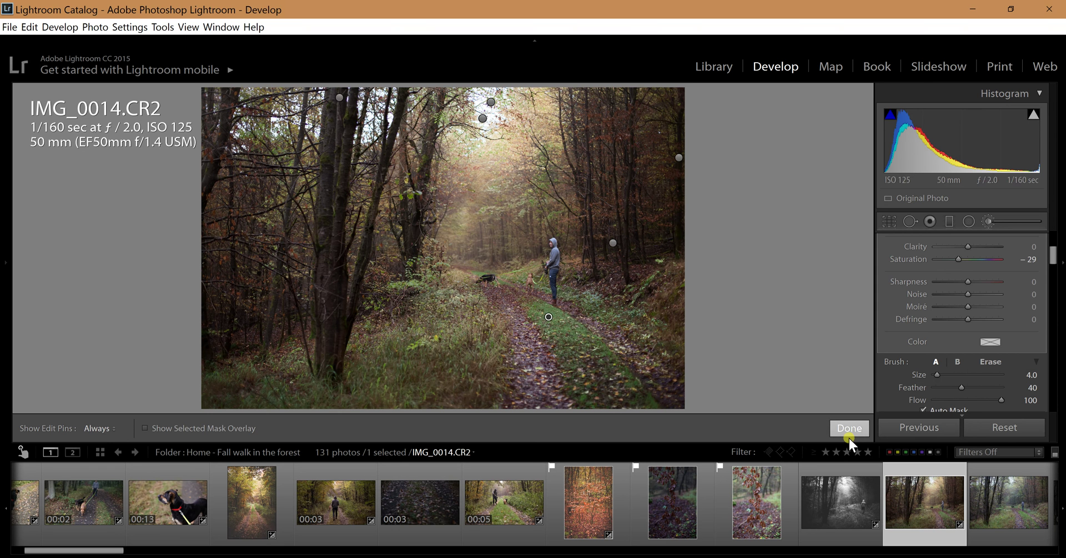
pyautogui.click(848, 429)
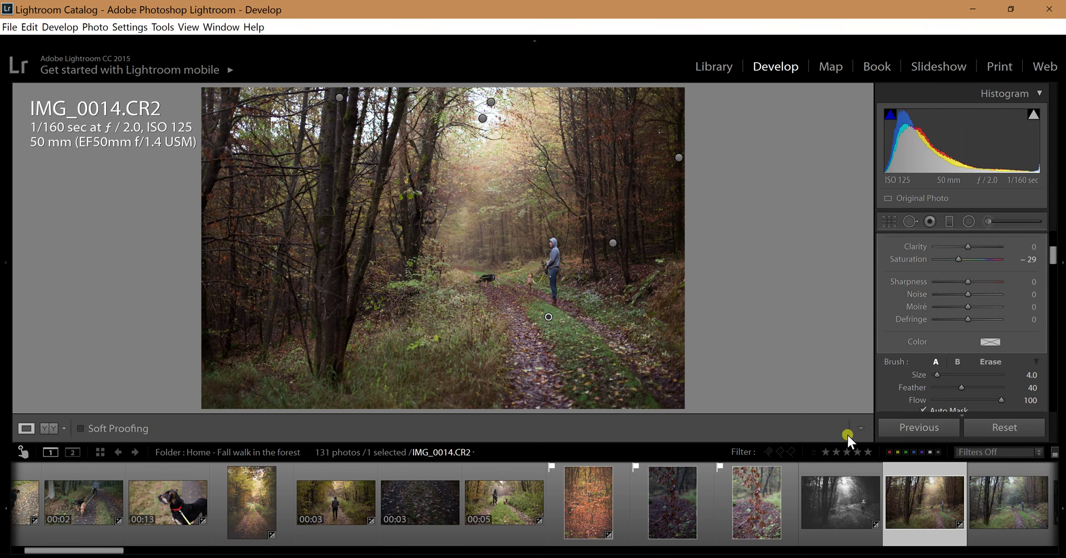
# Paint a new Adjustment Brush mask with Saturation 38 over the autumn woods on both sides of the path and finish it.
pyautogui.click(988, 222)
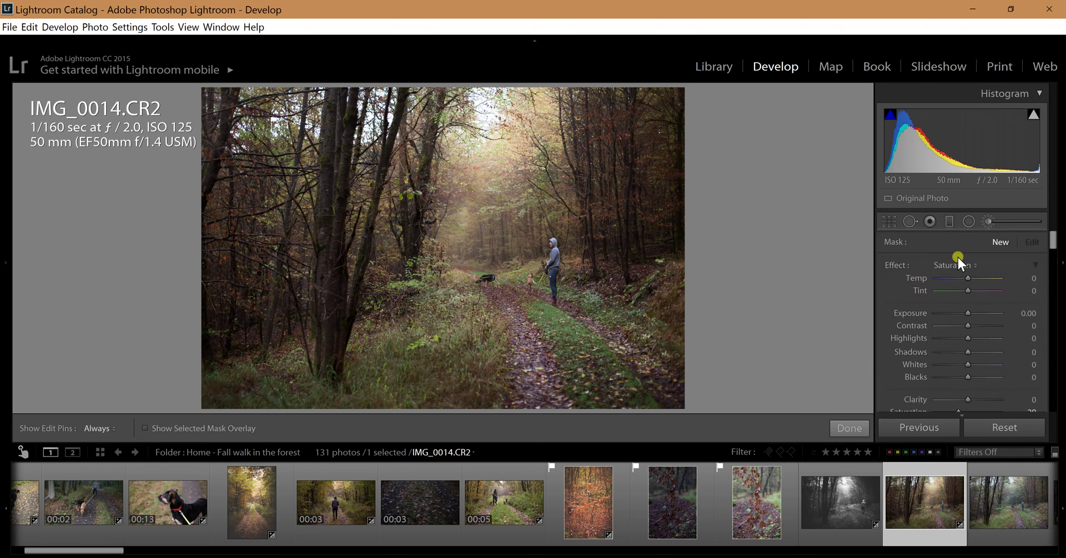
pyautogui.moveTo(1054, 244); pyautogui.dragTo(1054, 257)
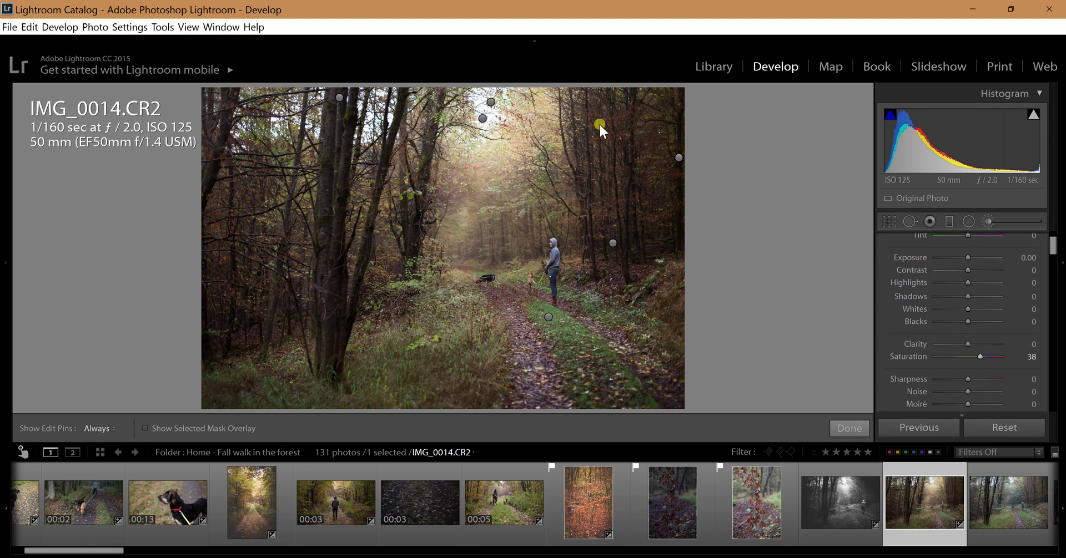
pyautogui.press('h')
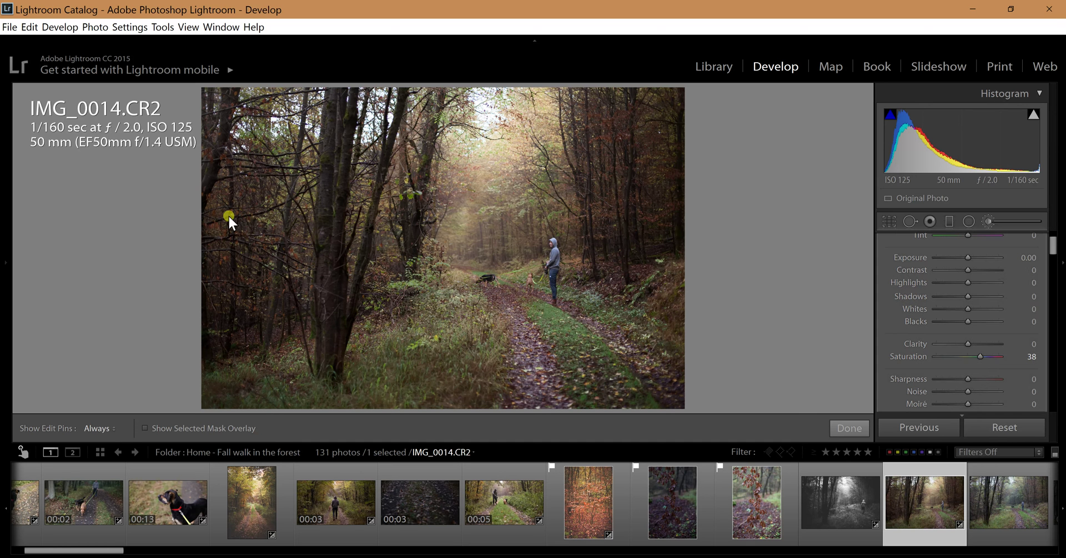
pyautogui.press('h')
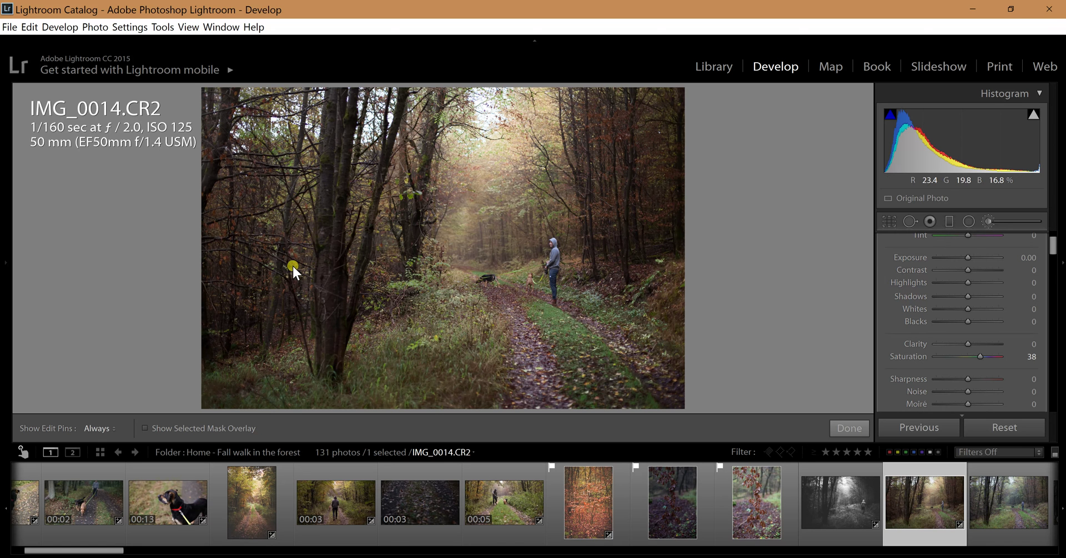
pyautogui.press('h')
pyautogui.press('h')
pyautogui.press('h')
pyautogui.press('h')
pyautogui.press('h')
pyautogui.press('h')
pyautogui.click(997, 224)
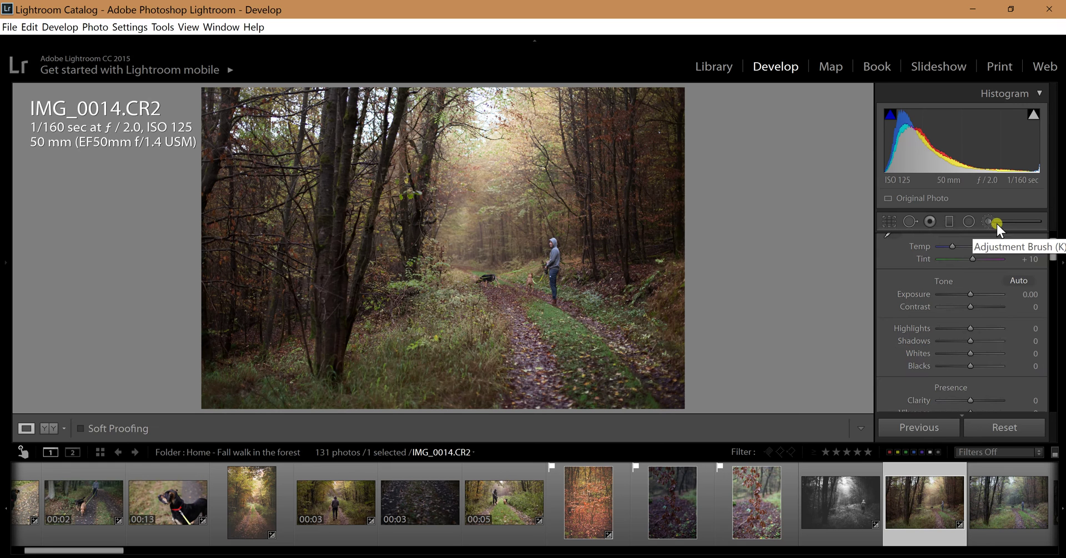
# Prepare a new Adjustment Brush mask with Temp 27, Tint 6 and a brush Size of 55.5.
pyautogui.click(988, 225)
pyautogui.click(963, 270)
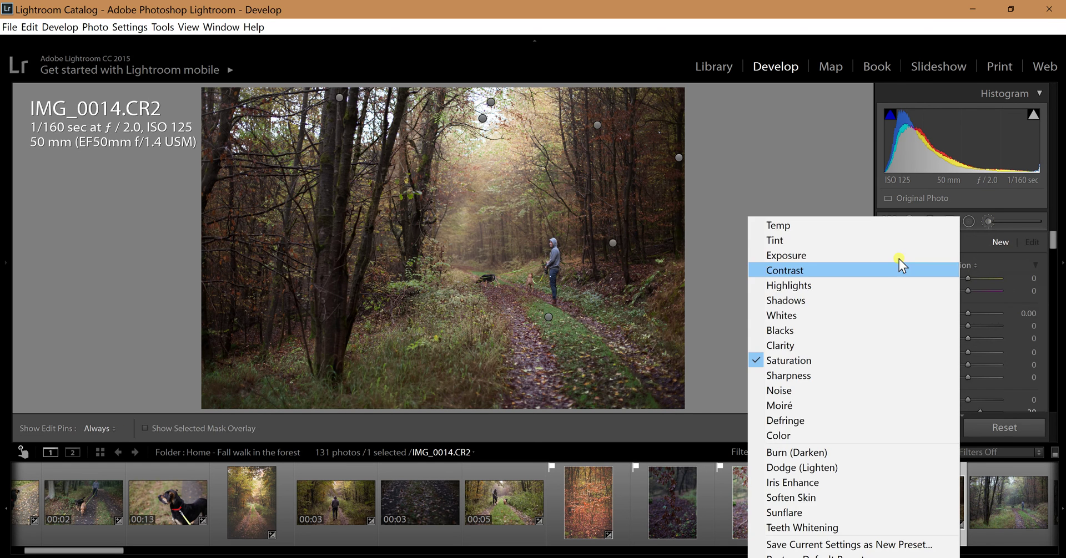
pyautogui.click(879, 229)
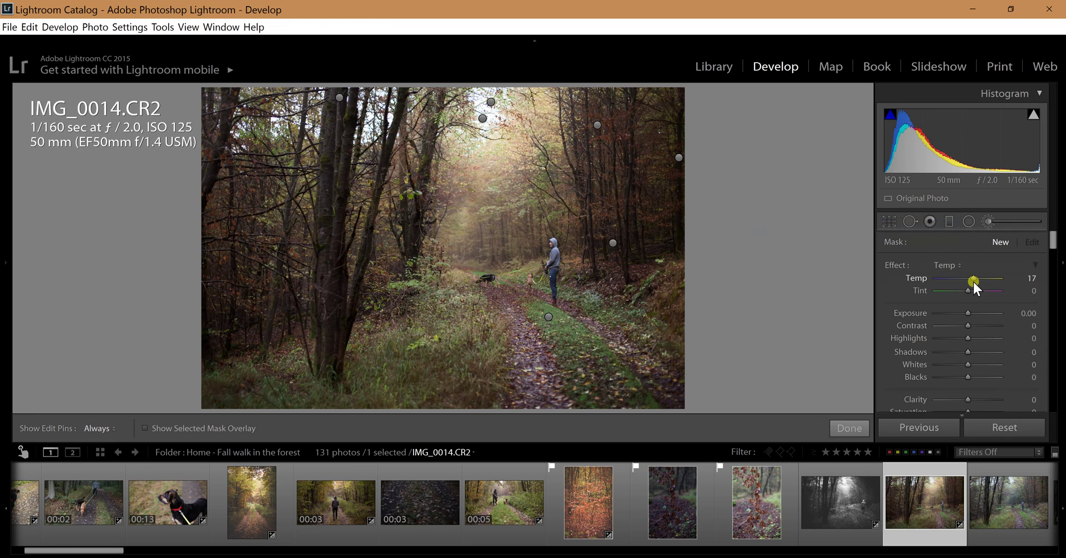
pyautogui.moveTo(974, 282); pyautogui.dragTo(971, 295)
pyautogui.moveTo(1053, 256); pyautogui.dragTo(1053, 265)
pyautogui.moveTo(941, 312); pyautogui.dragTo(971, 314)
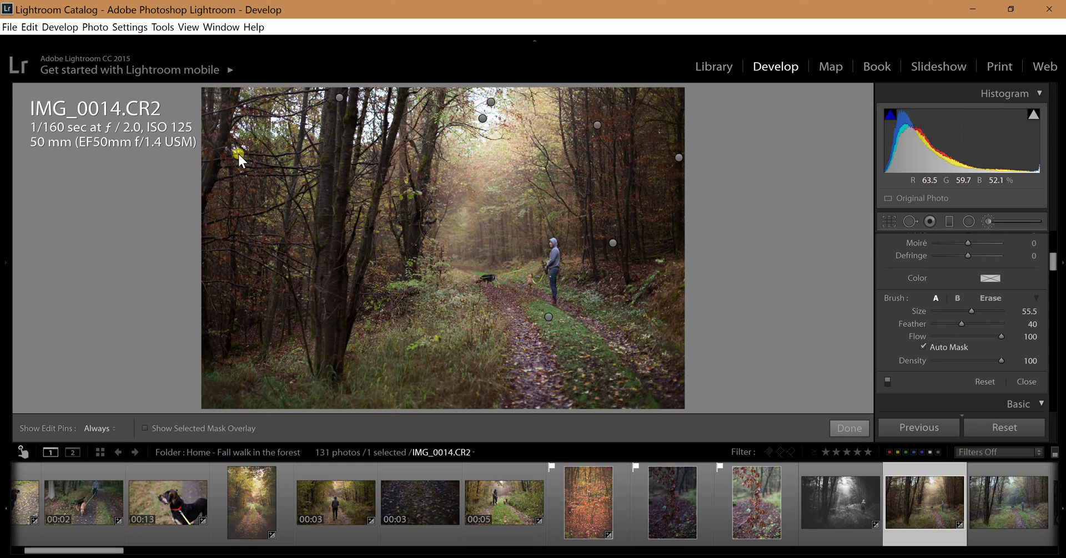
# Paint the warm tone across the whole photo, set that mask's Temp to 23 and Tint to 9, and finish it.
pyautogui.press('h')
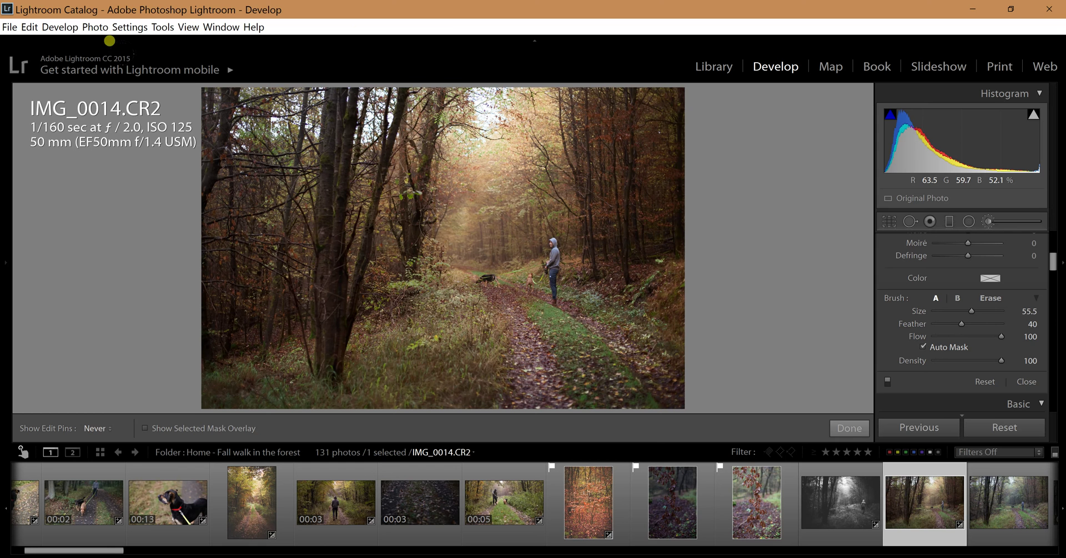
pyautogui.press('h')
pyautogui.moveTo(1054, 261); pyautogui.dragTo(1050, 243)
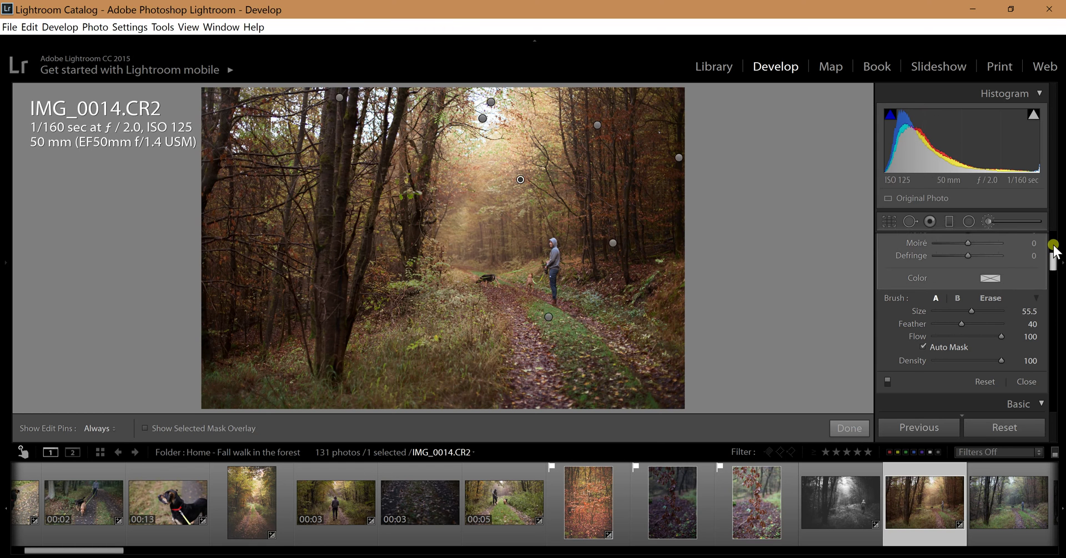
pyautogui.moveTo(975, 265)
pyautogui.mouseDown()
pyautogui.moveTo(945, 269)
pyautogui.moveTo(990, 269)
pyautogui.moveTo(971, 271)
pyautogui.mouseUp()
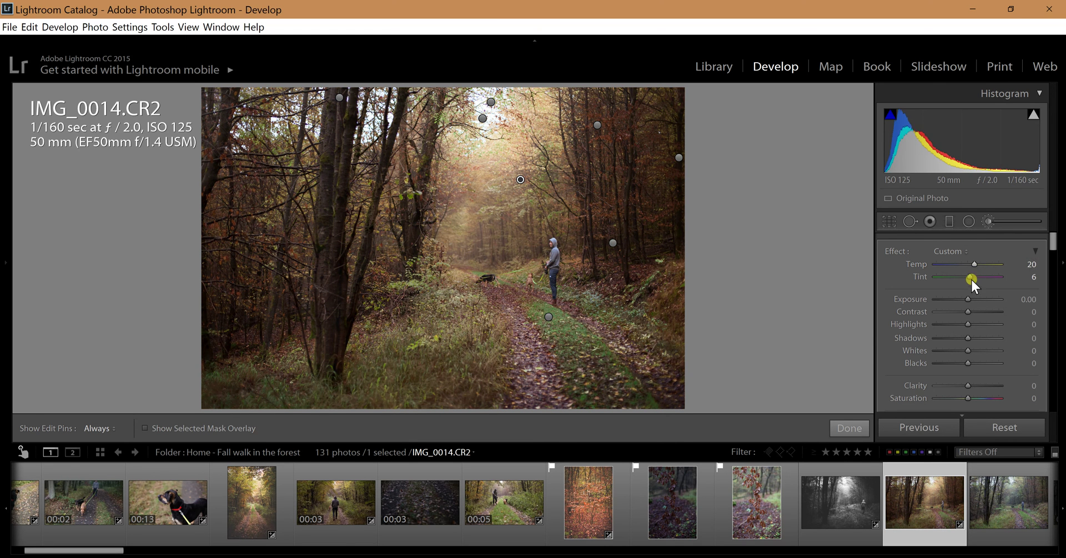
pyautogui.click(971, 266)
pyautogui.moveTo(971, 266); pyautogui.dragTo(973, 266)
pyautogui.click(850, 430)
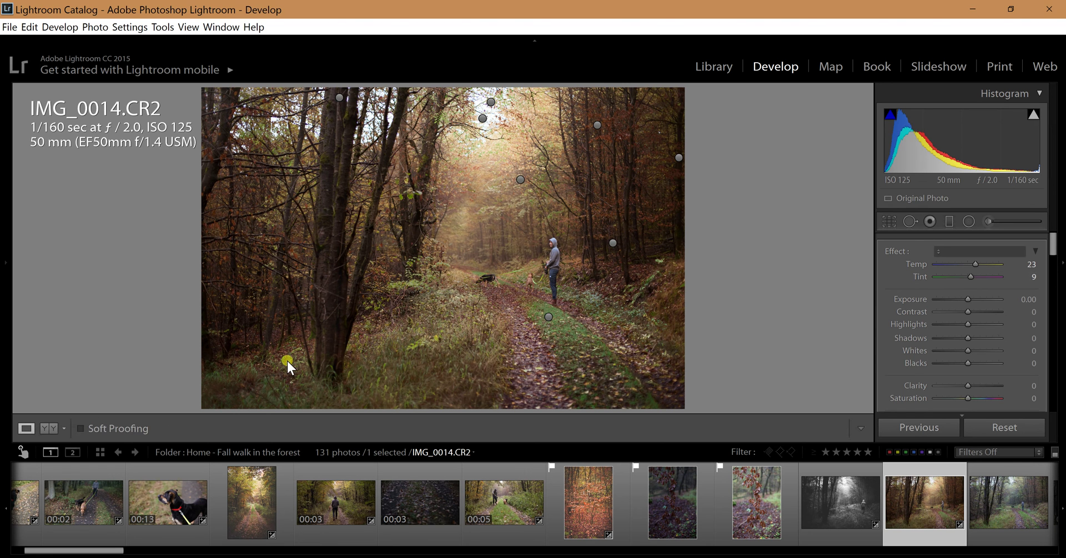
# Compare the before and after versions of the photo side by side.
pyautogui.click(64, 430)
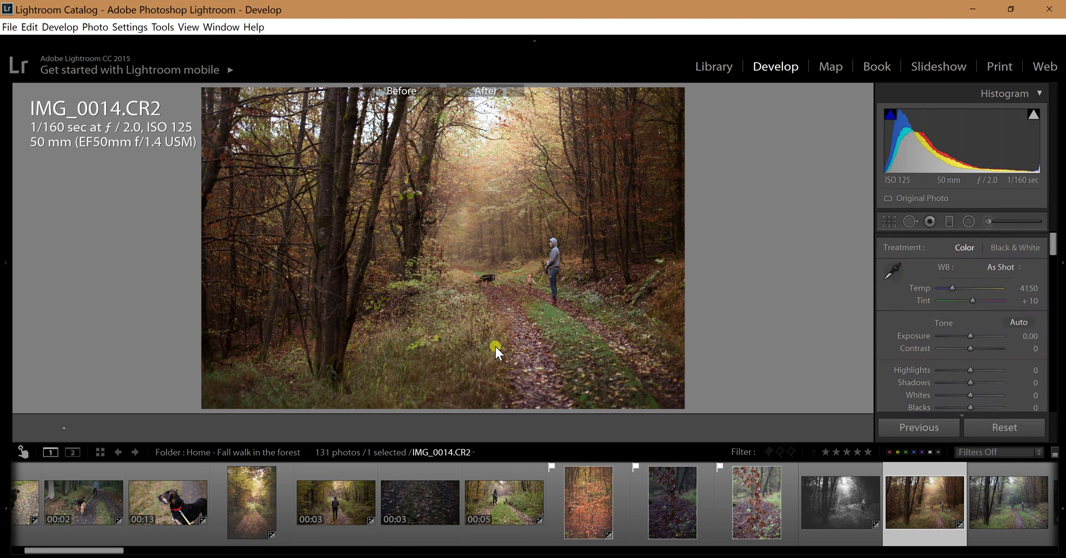
pyautogui.press('t')
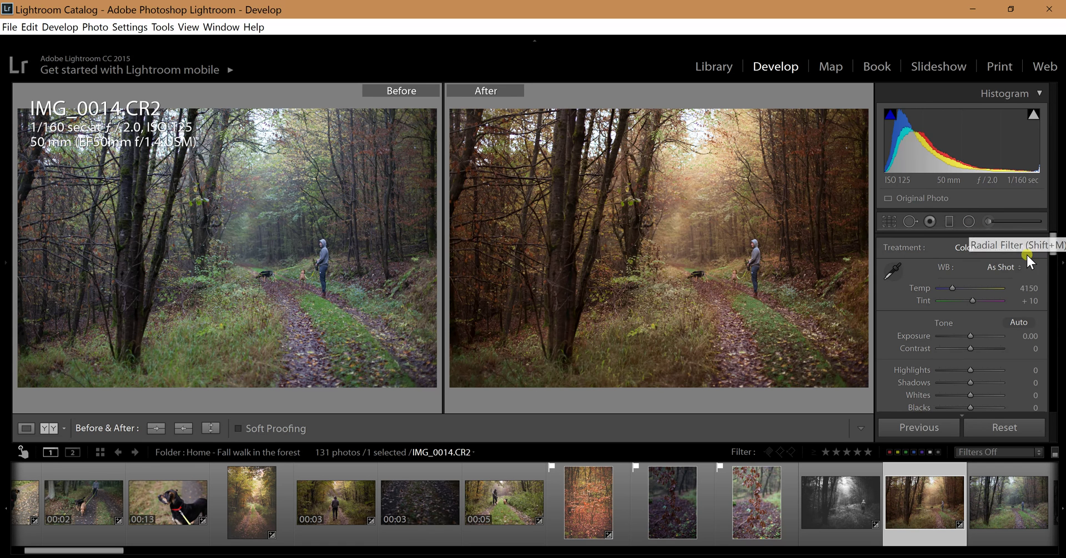
pyautogui.click(988, 223)
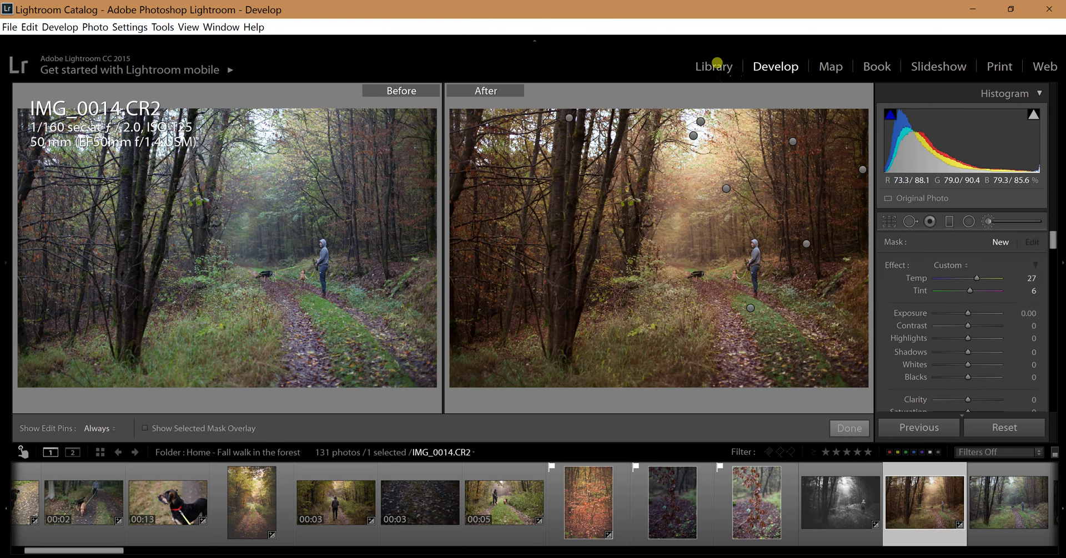
pyautogui.click(843, 429)
# Prepare a new Adjustment Brush mask with the Sharpness effect at 26 and a brush Size of 13.
pyautogui.click(987, 224)
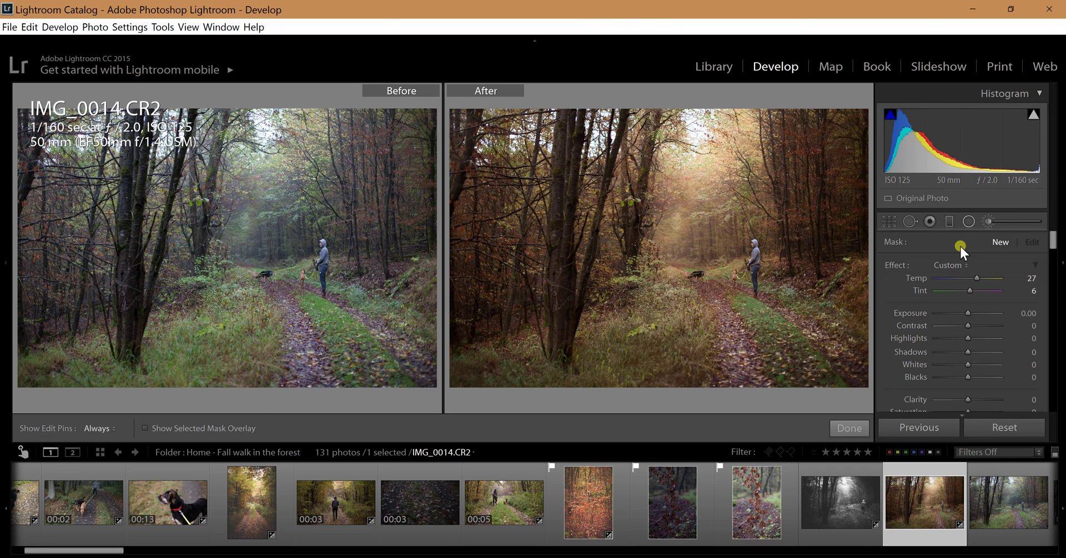
pyautogui.click(949, 266)
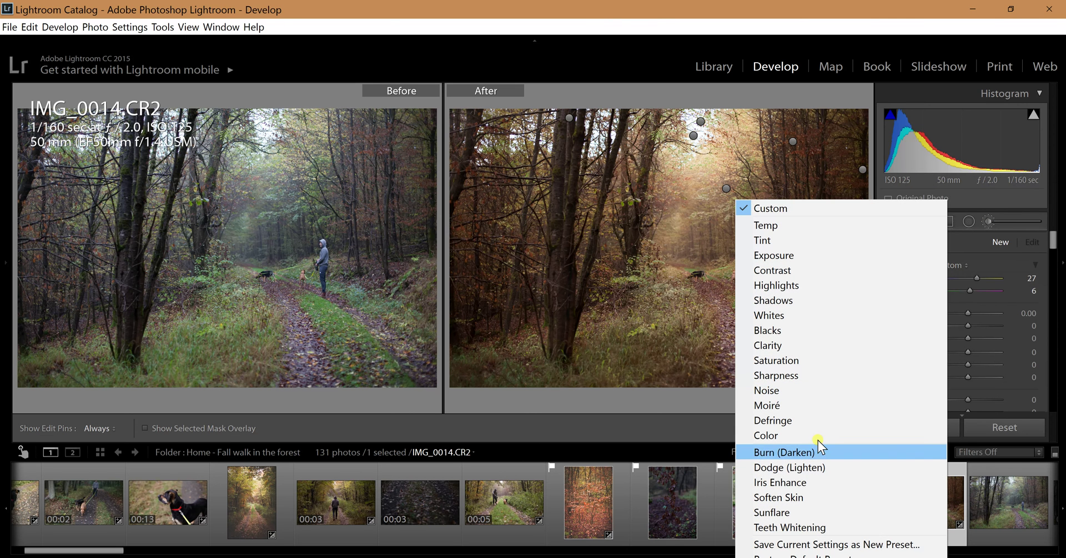
pyautogui.click(785, 376)
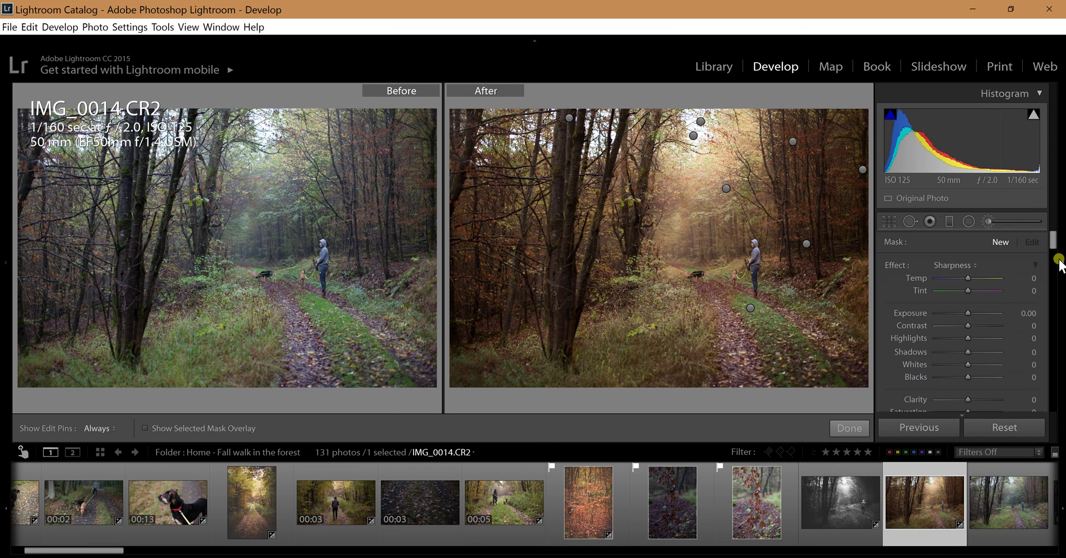
pyautogui.moveTo(1053, 244); pyautogui.dragTo(1053, 257)
pyautogui.click(947, 319)
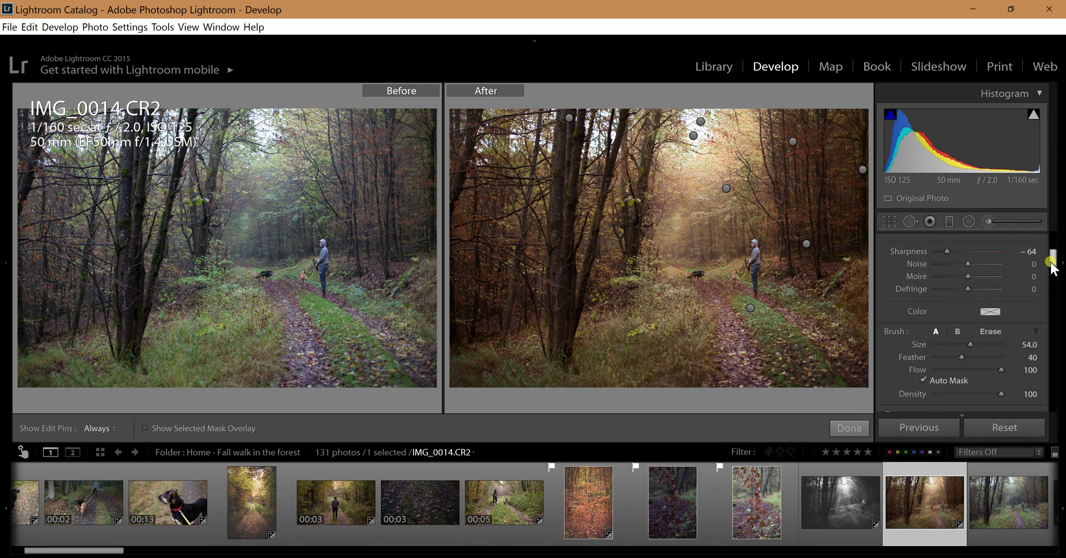
pyautogui.click(976, 252)
pyautogui.click(957, 344)
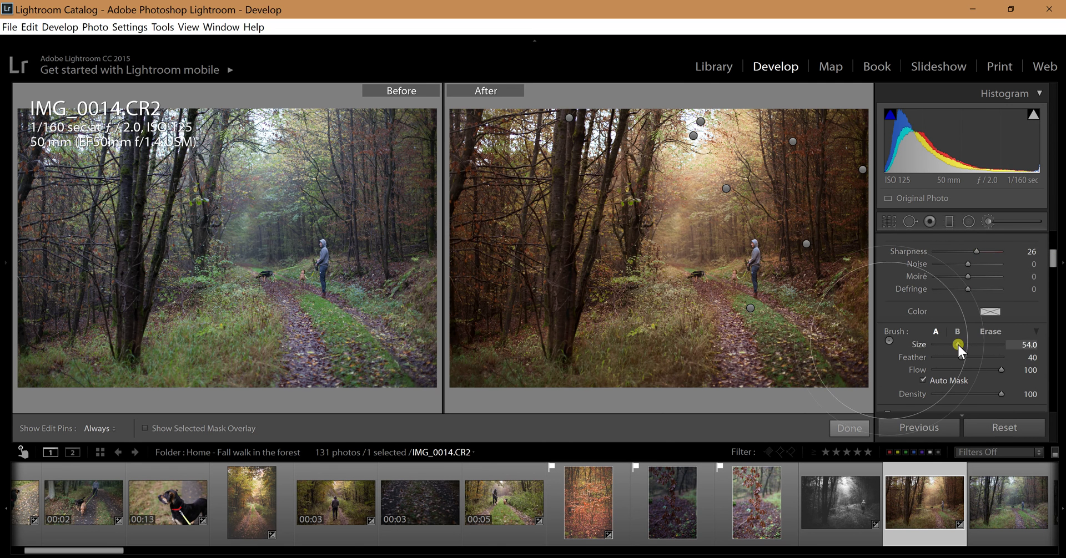
pyautogui.click(942, 344)
# Paint the sharpening over the man, the dogs and the strip of ground around them, then finish the mask.
pyautogui.press('h')
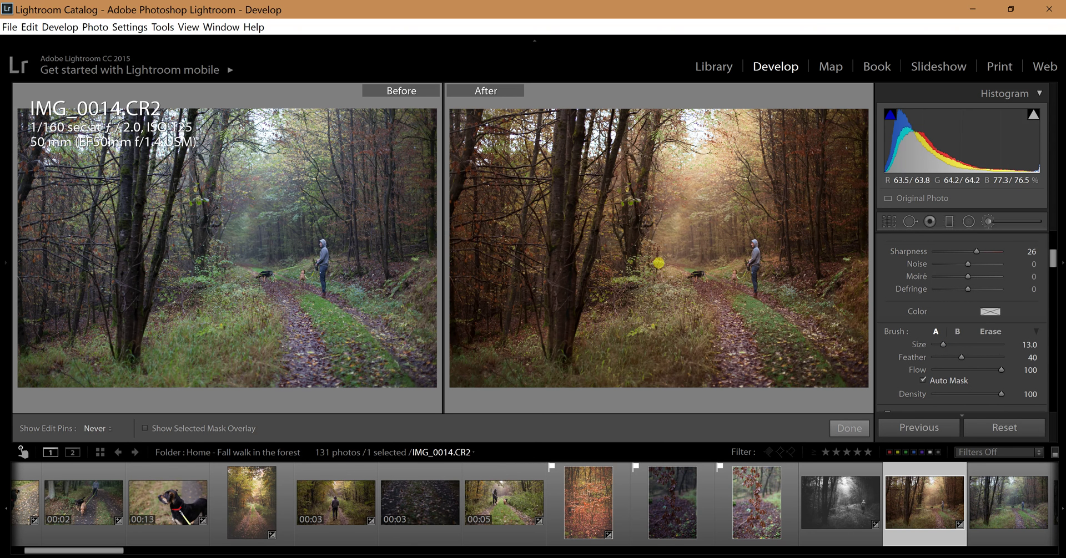
pyautogui.moveTo(722, 261)
pyautogui.mouseDown()
pyautogui.moveTo(743, 240)
pyautogui.moveTo(776, 266)
pyautogui.moveTo(605, 257)
pyautogui.moveTo(698, 255)
pyautogui.moveTo(732, 239)
pyautogui.moveTo(799, 272)
pyautogui.moveTo(593, 264)
pyautogui.moveTo(795, 257)
pyautogui.mouseUp()
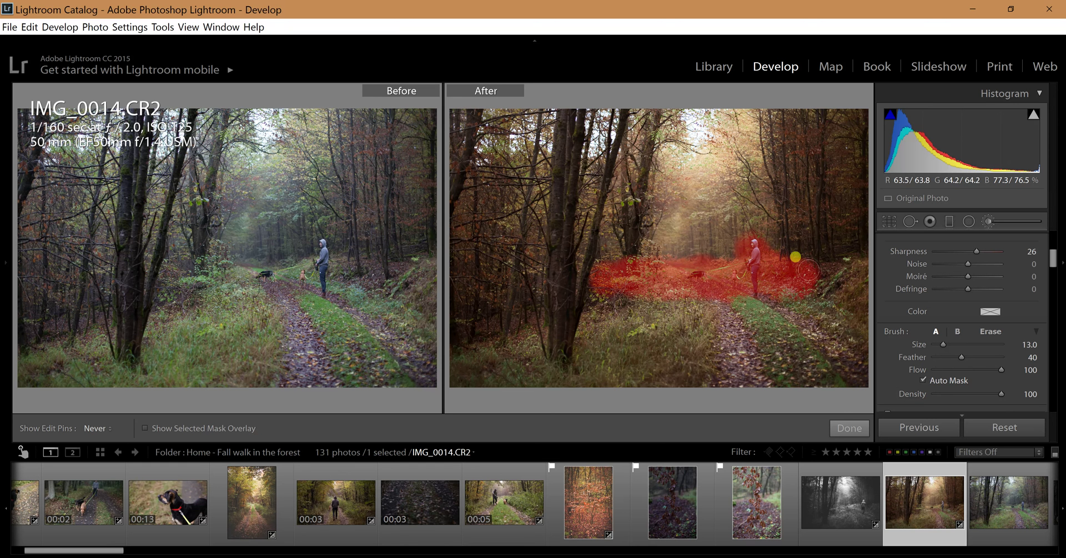
pyautogui.click(860, 428)
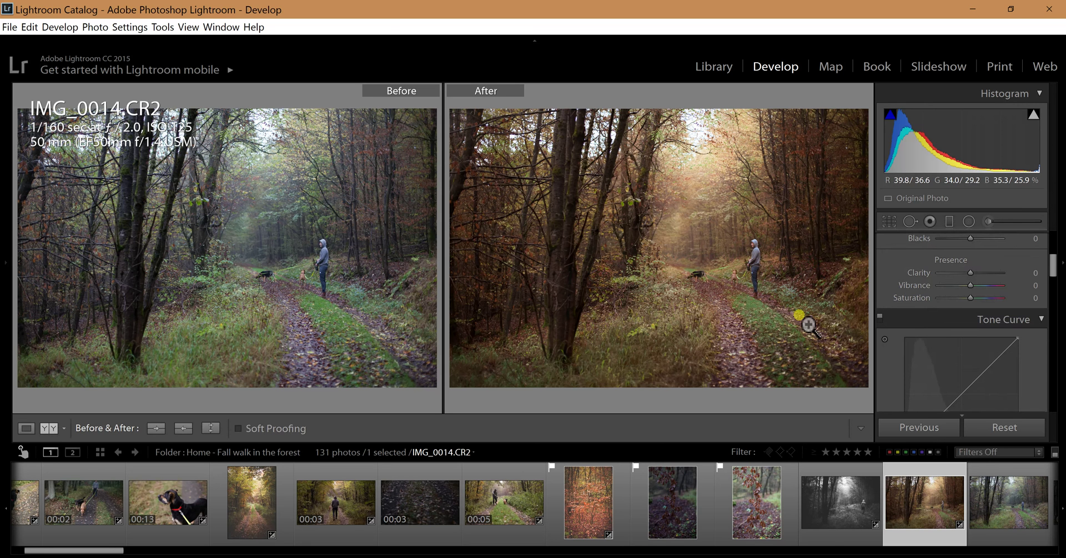